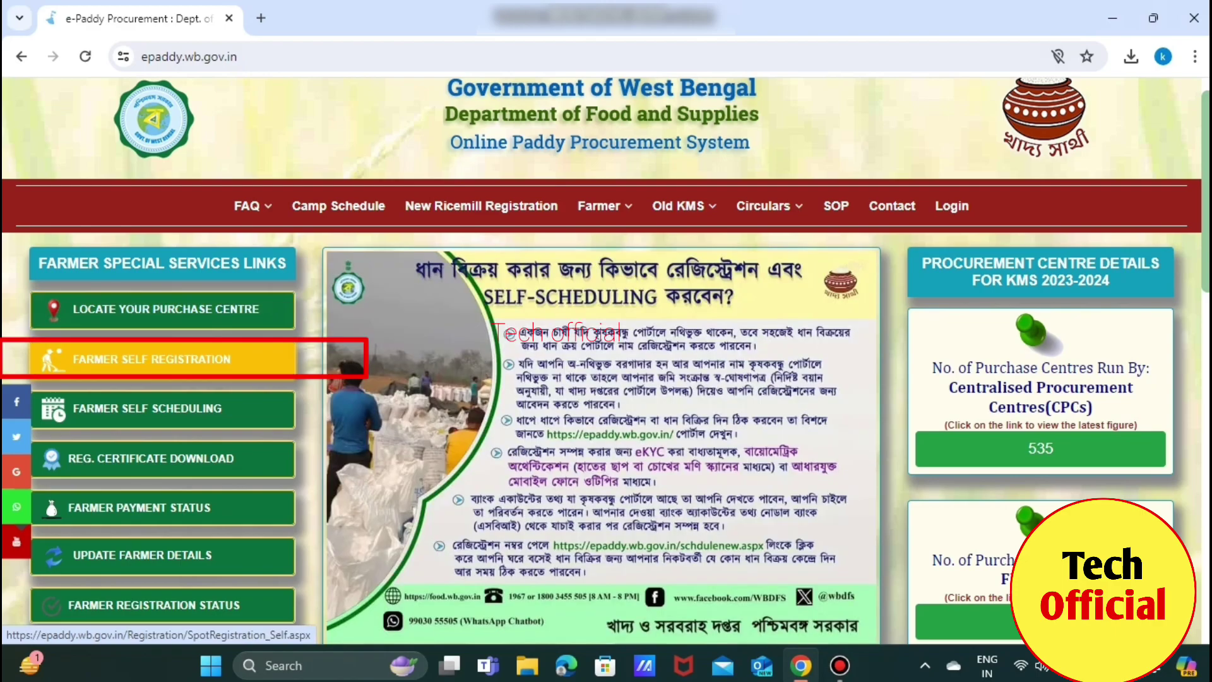
Open the Farmer Self Registration form and scroll to Personal Details of Farmer
left_click(151, 358)
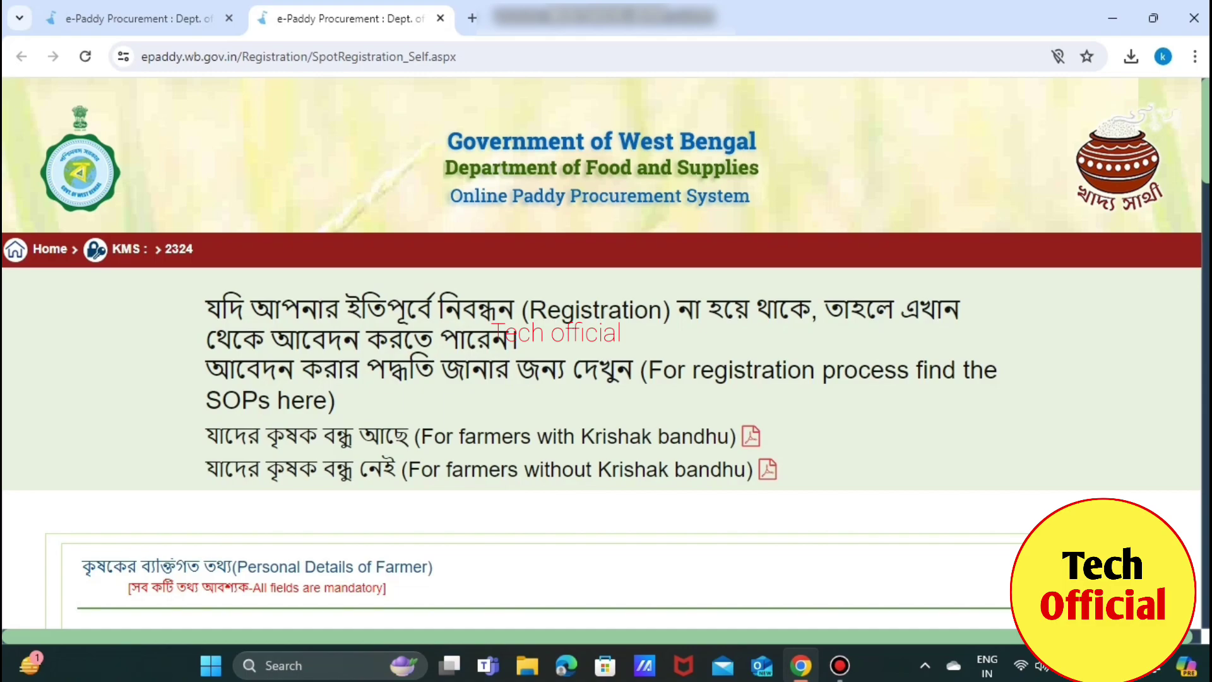
scroll(606, 354, "down", 5)
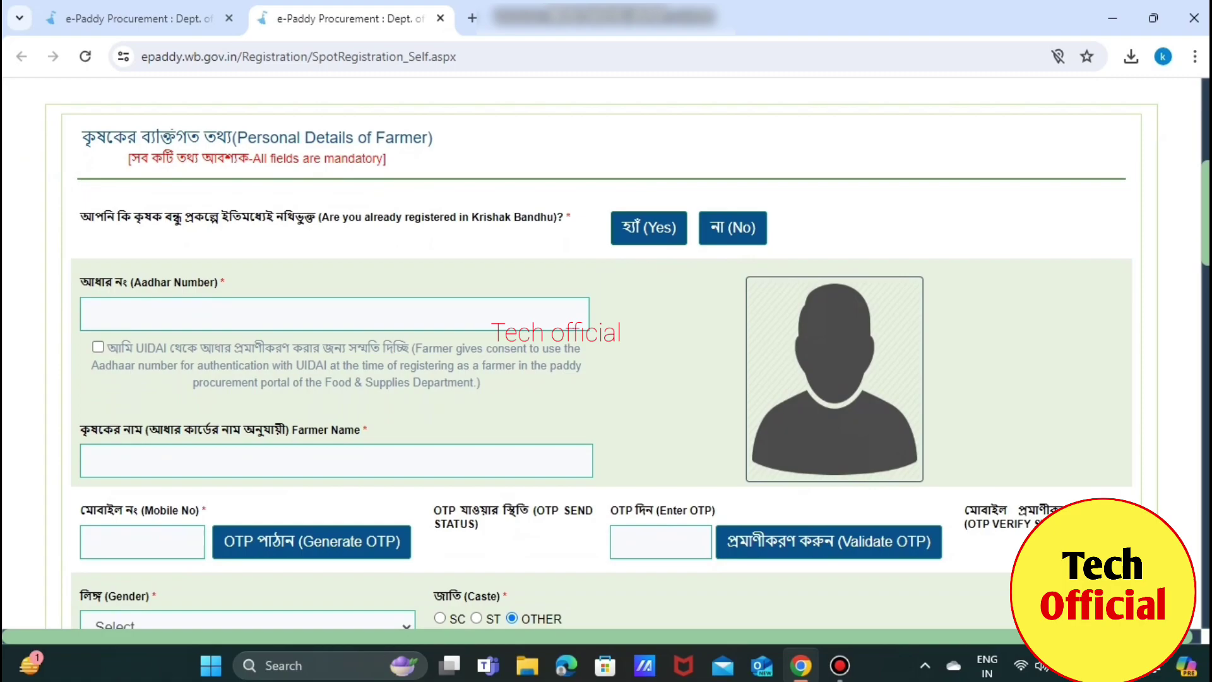
Answer Yes to Krishak Bandhu, search by Kb Id, and validate the farmer's Kb Id
left_click(648, 228)
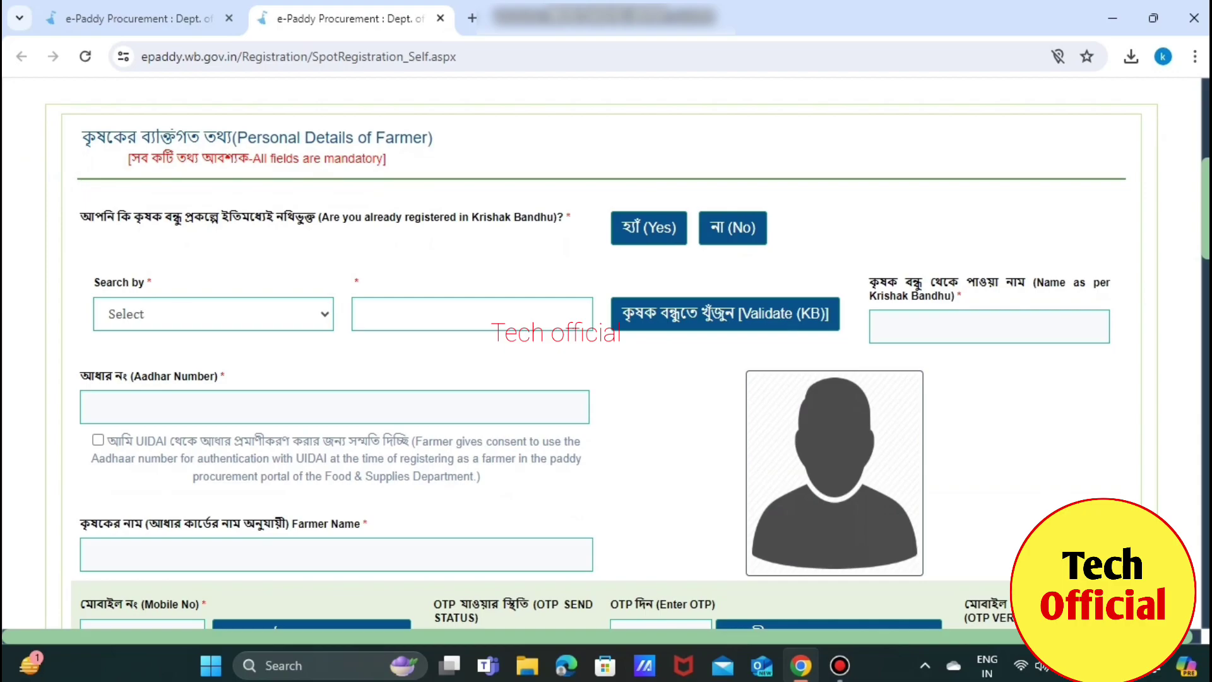
left_click(214, 314)
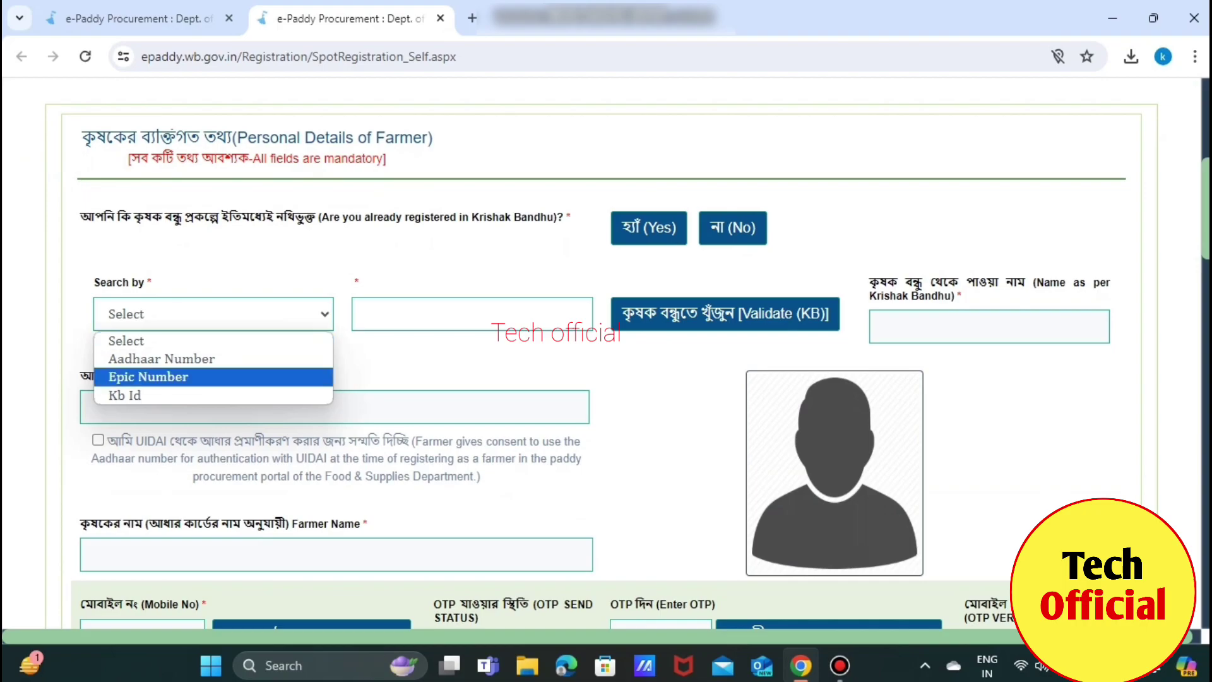
left_click(125, 395)
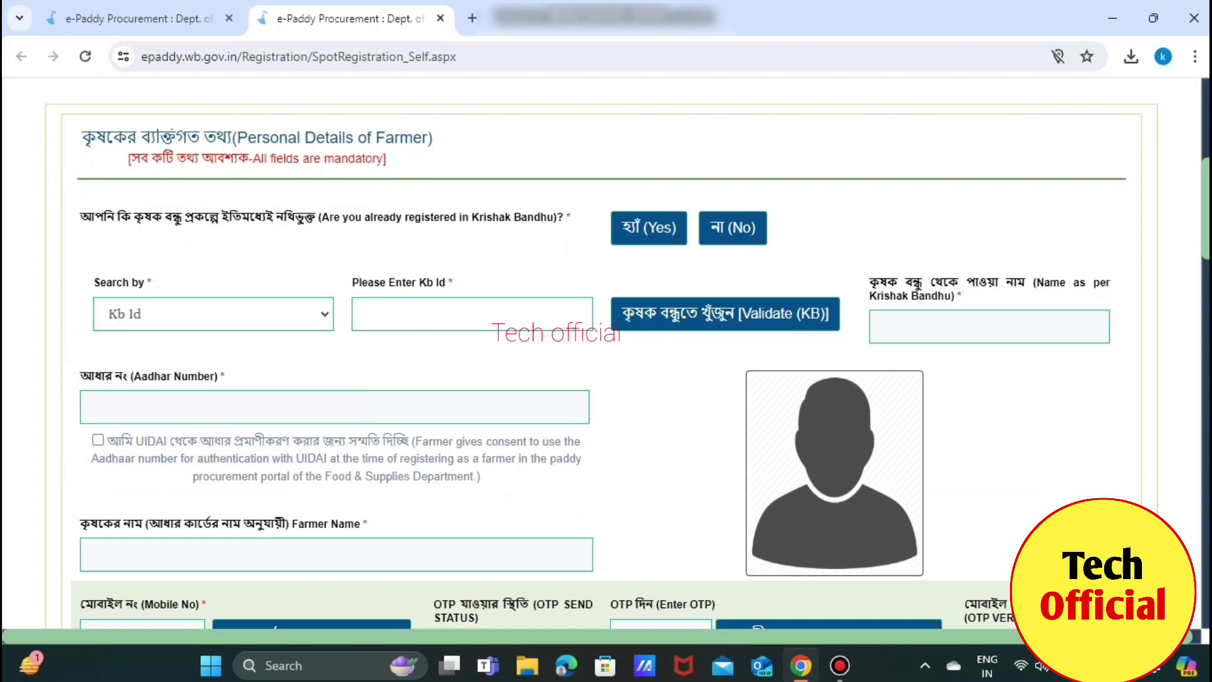
left_click(472, 314)
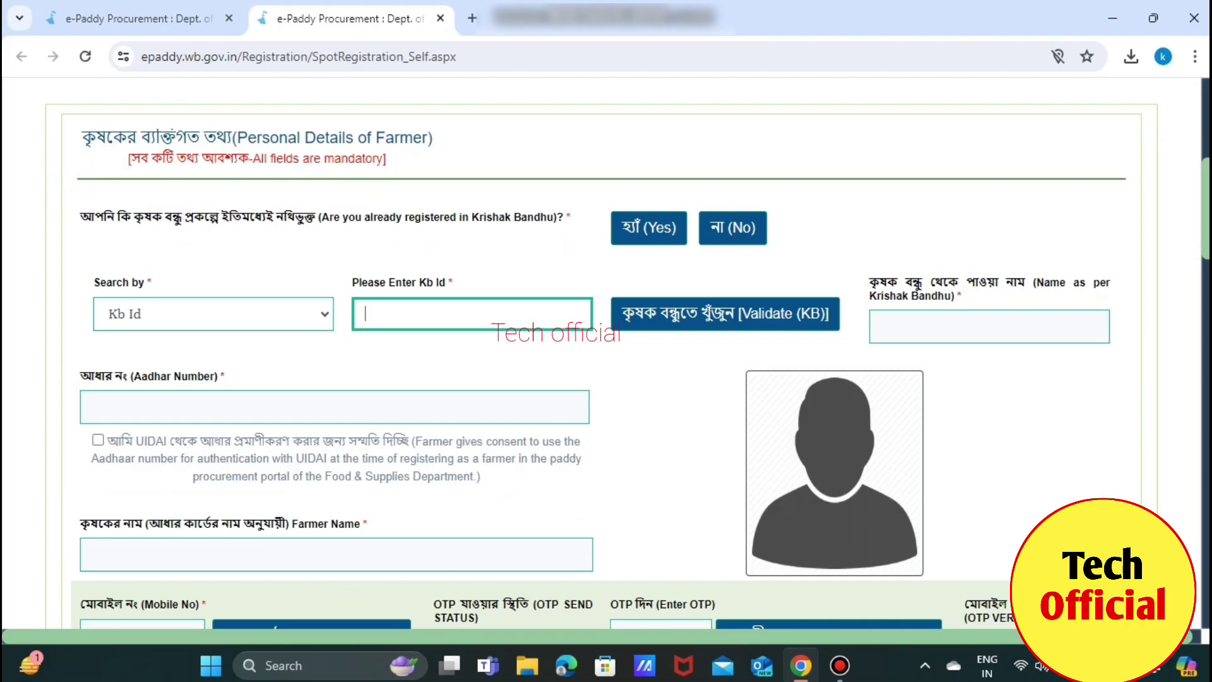
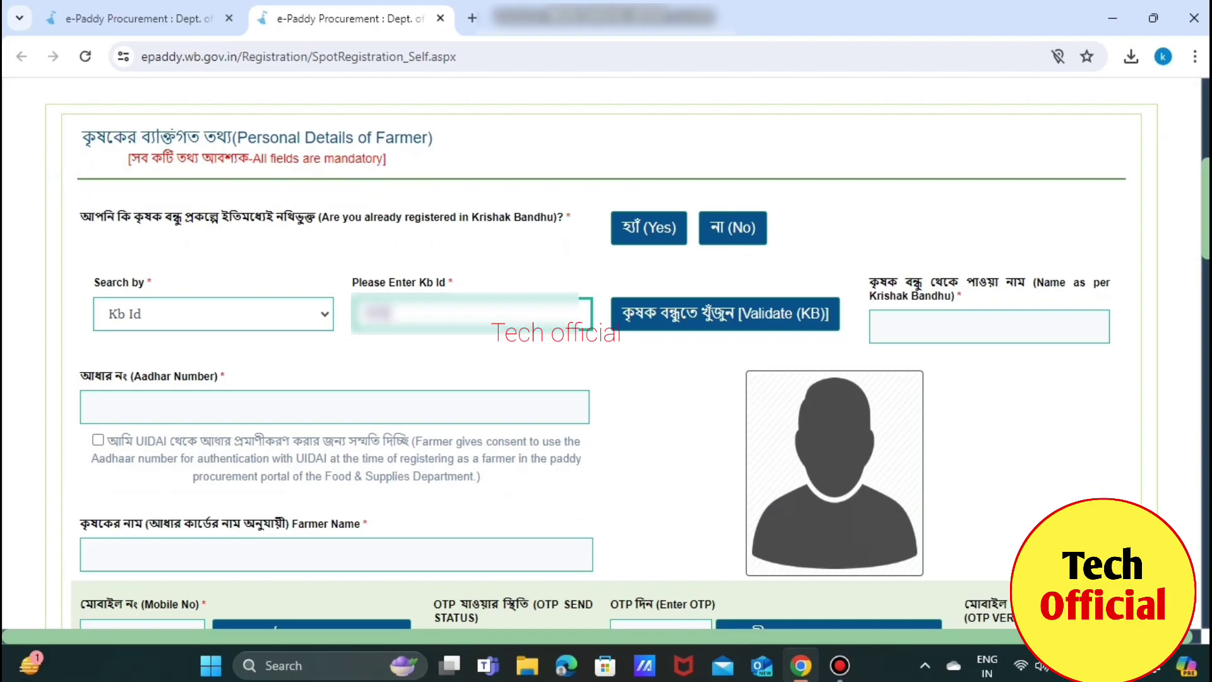
key("Return")
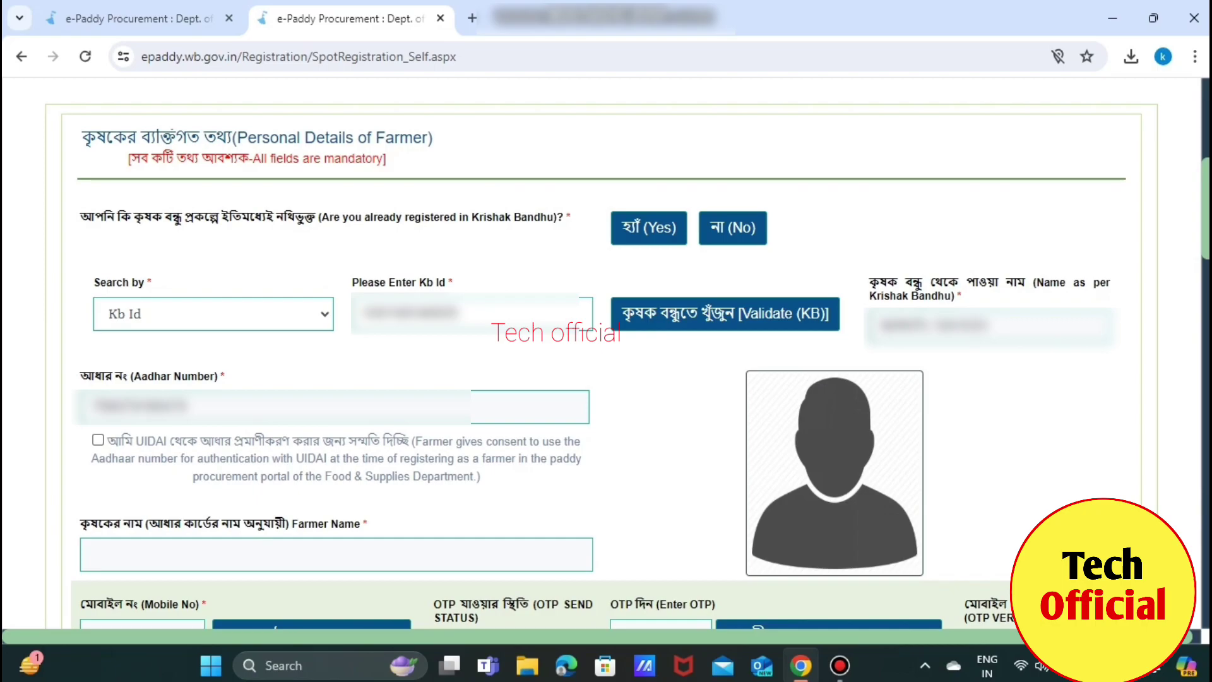
Tick UIDAI consent, request the Ekyc OTP, and validate the pasted OTP
left_click(97, 440)
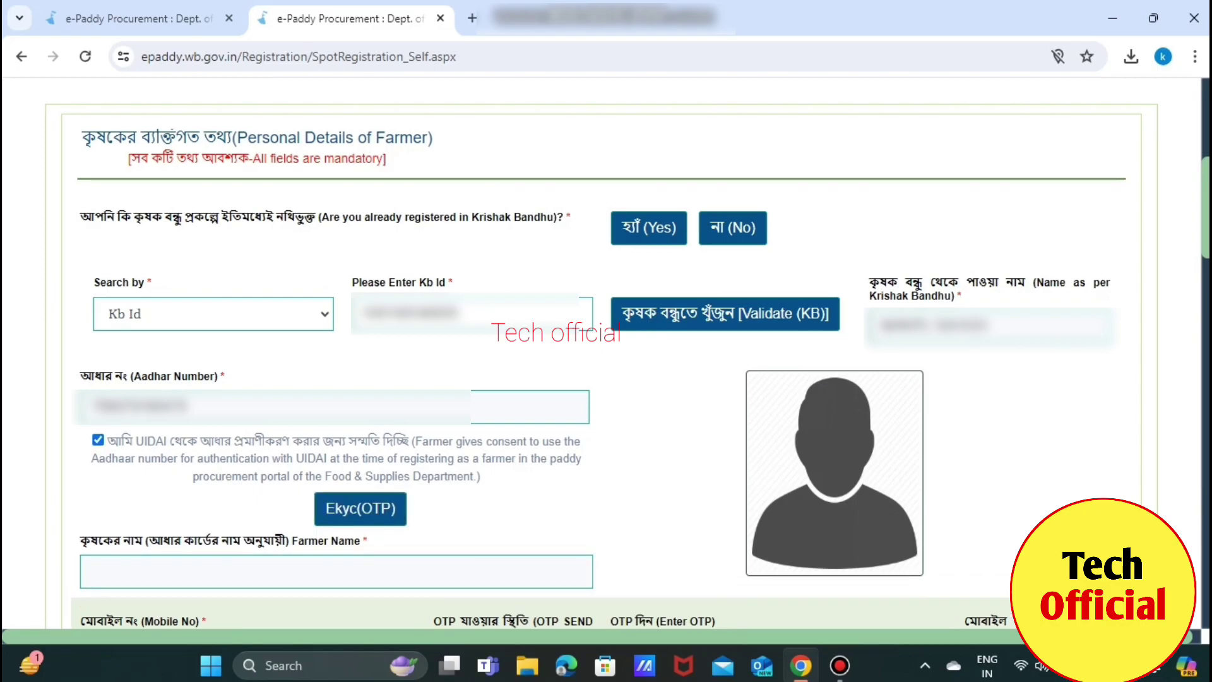
key("Tab")
key("Return")
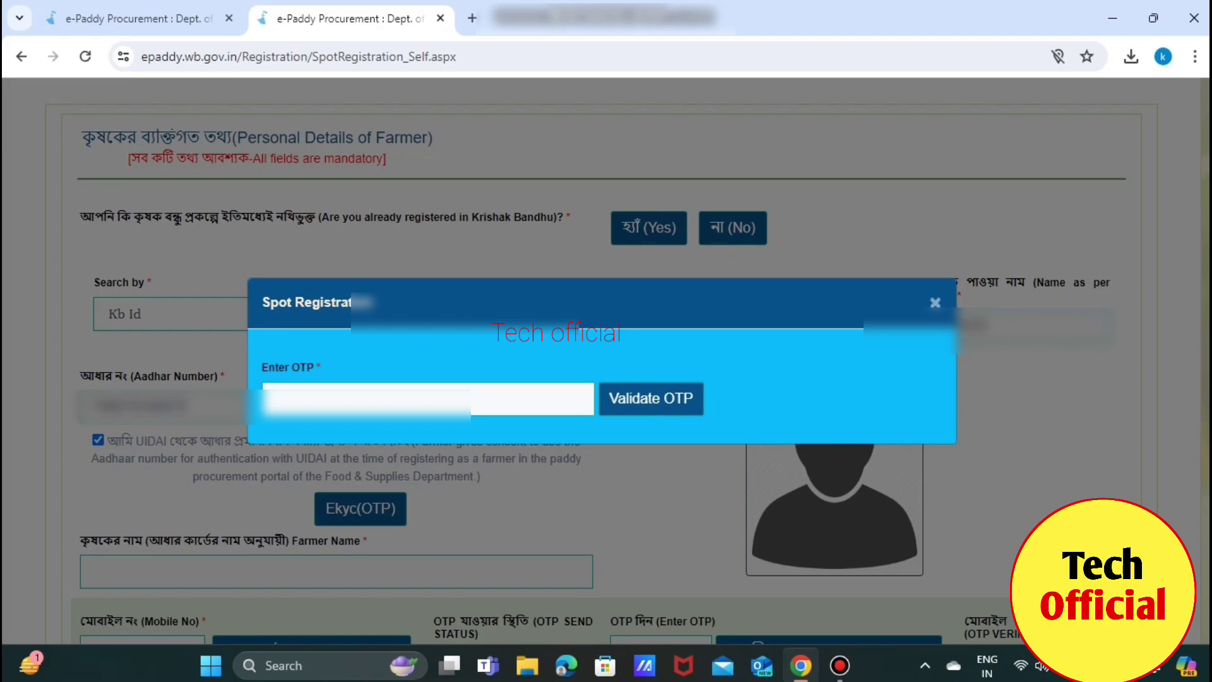
left_click(297, 398)
key("ctrl+v")
key("Tab")
key("Return")
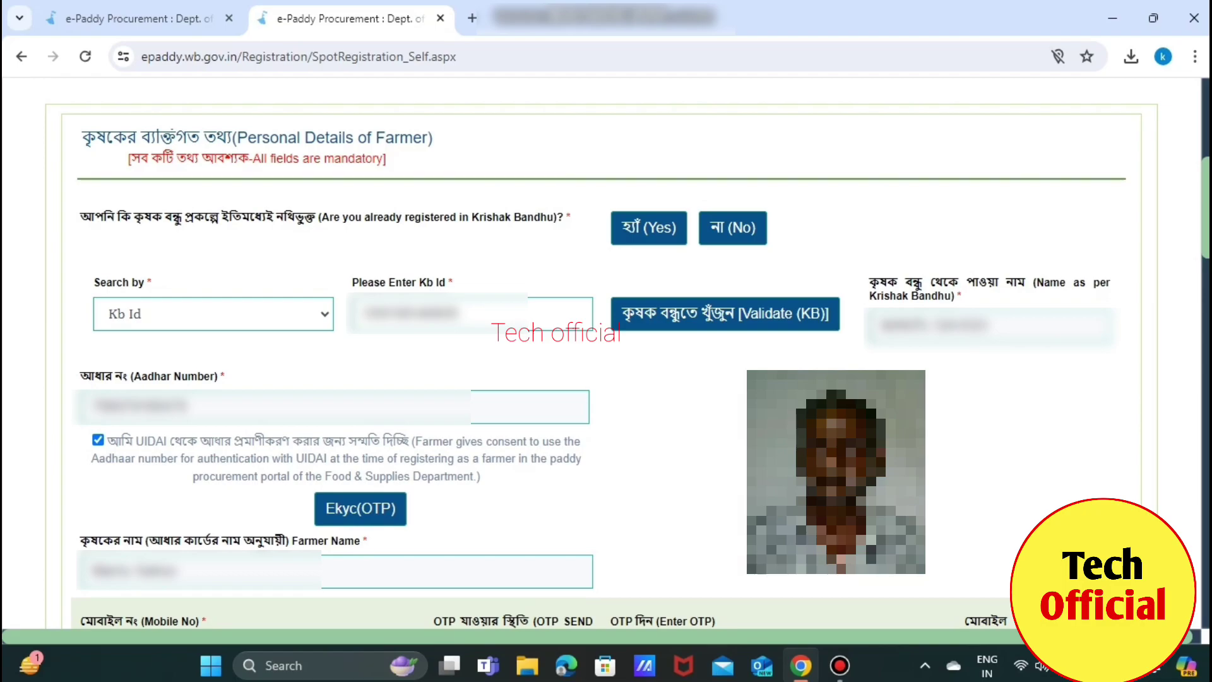
Generate an OTP for the farmer's mobile number
scroll(606, 353, "down", 8)
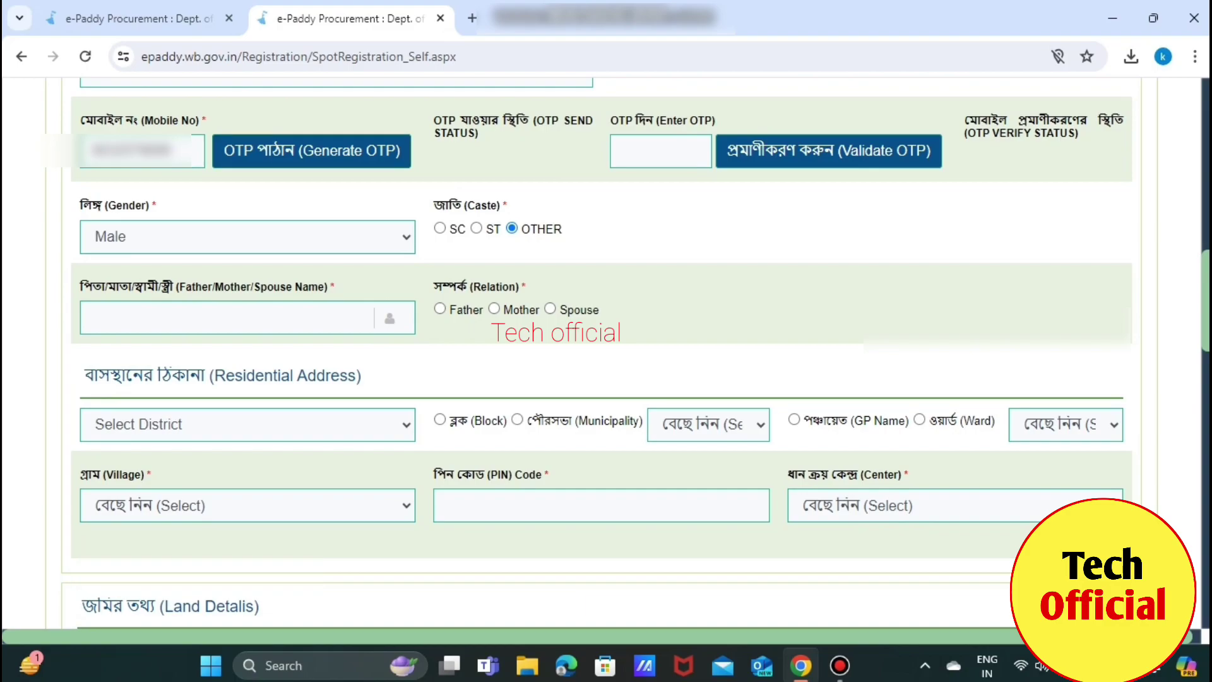
left_click(312, 151)
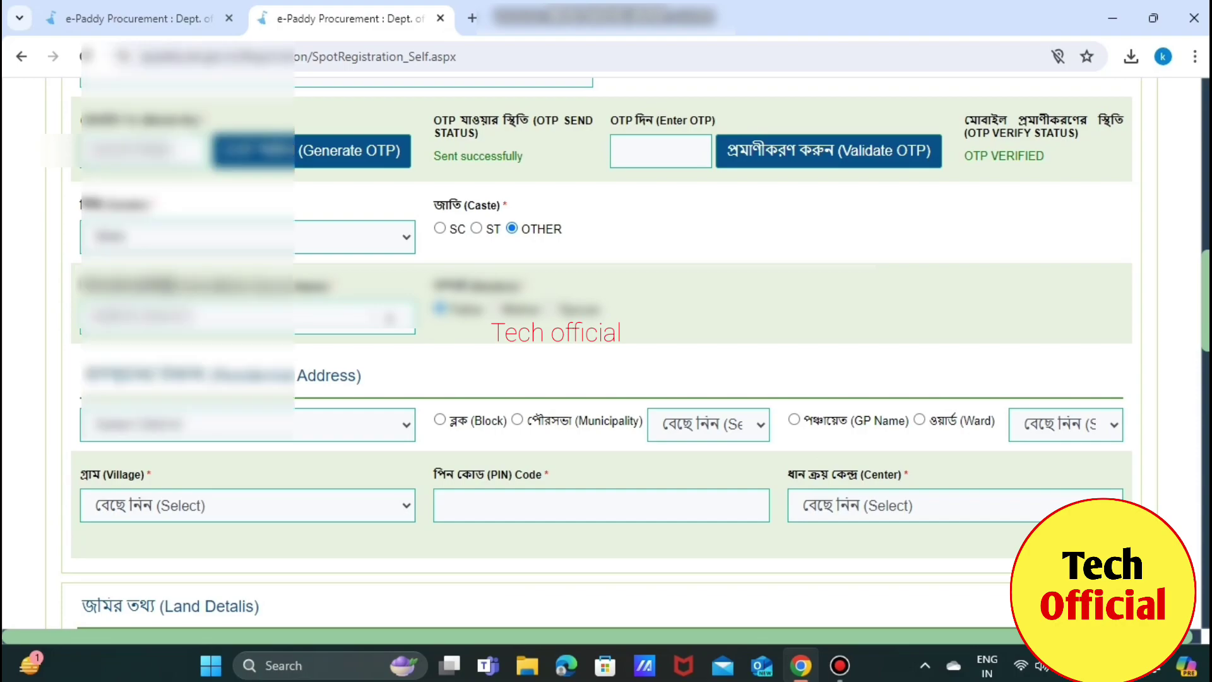
Choose the home district starting with P, mark the address as Block, and pick the block
left_click(247, 425)
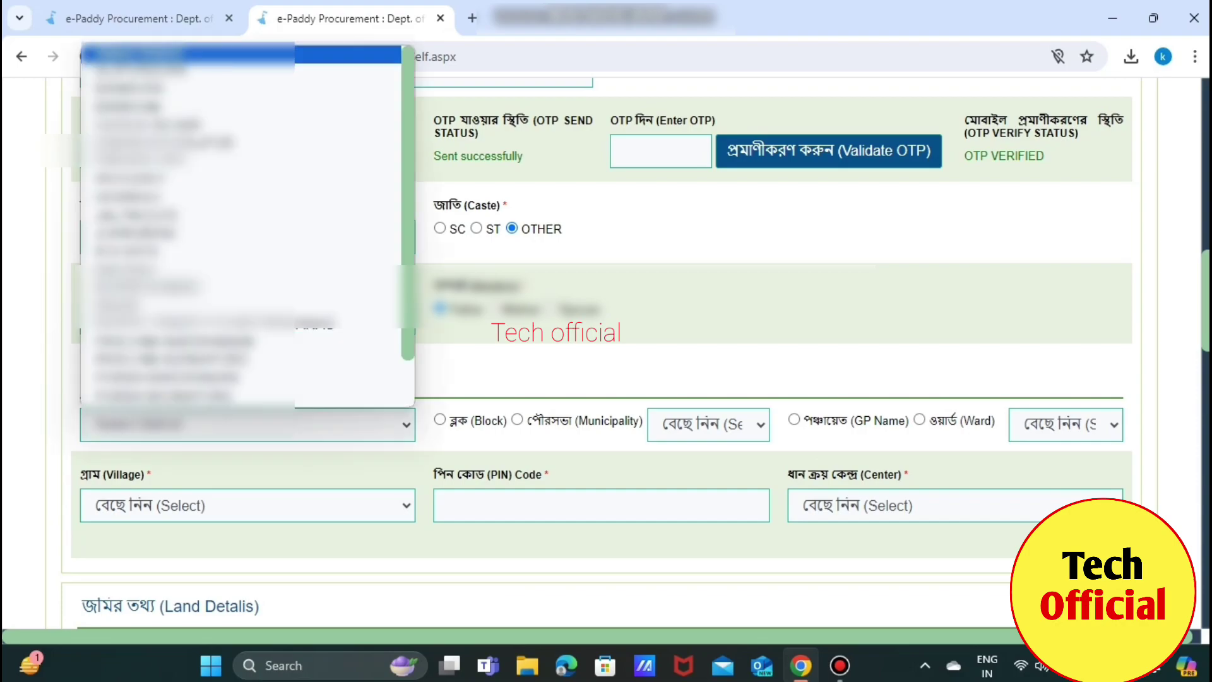
key("p")
key("Return")
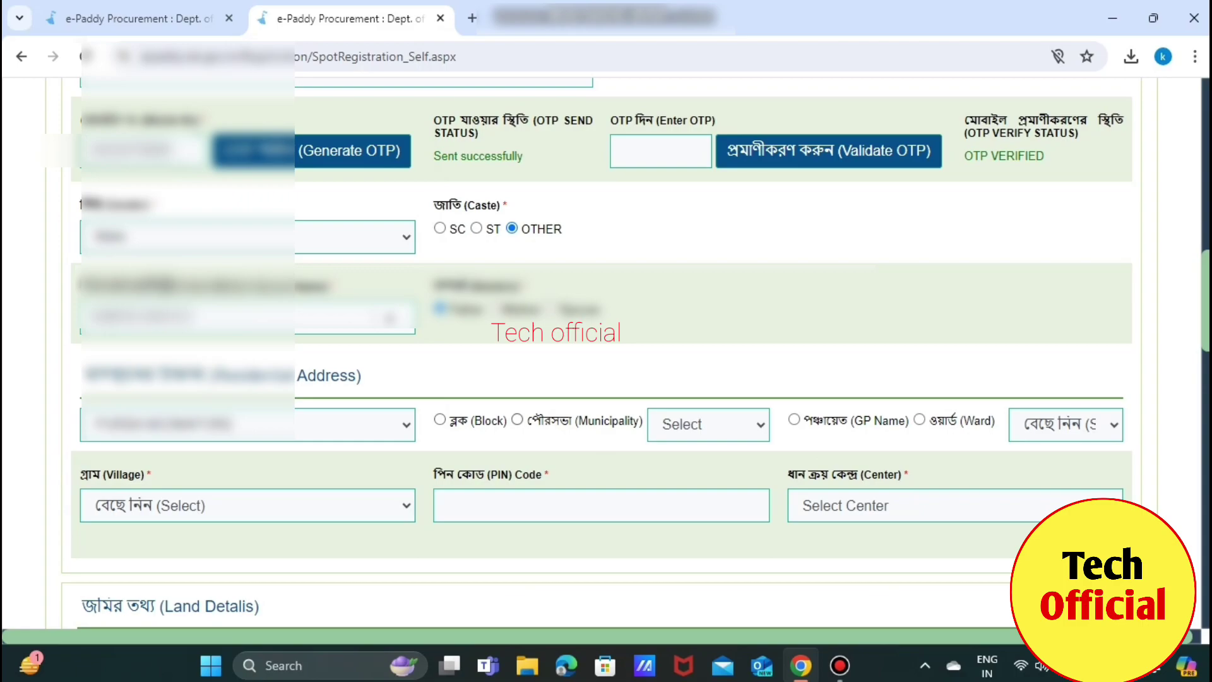
left_click(440, 420)
left_click(708, 425)
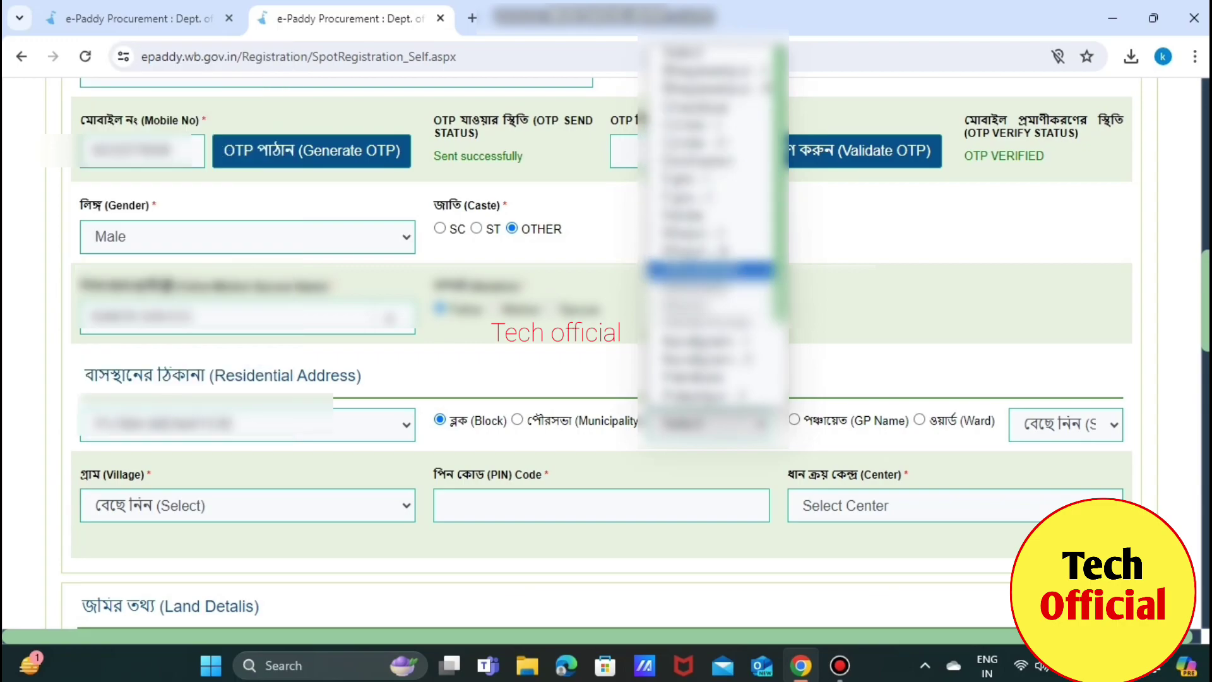
left_click(709, 271)
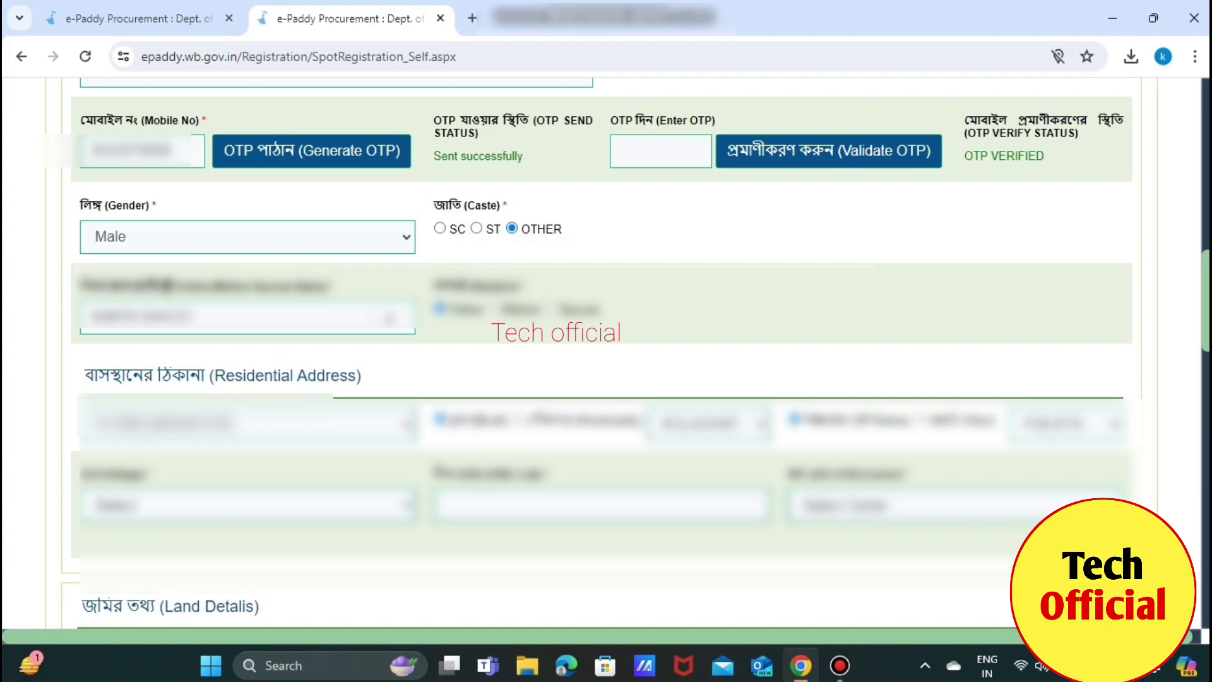
Select the farmer's village and move on through the PIN code and purchase centre fields
left_click(248, 505)
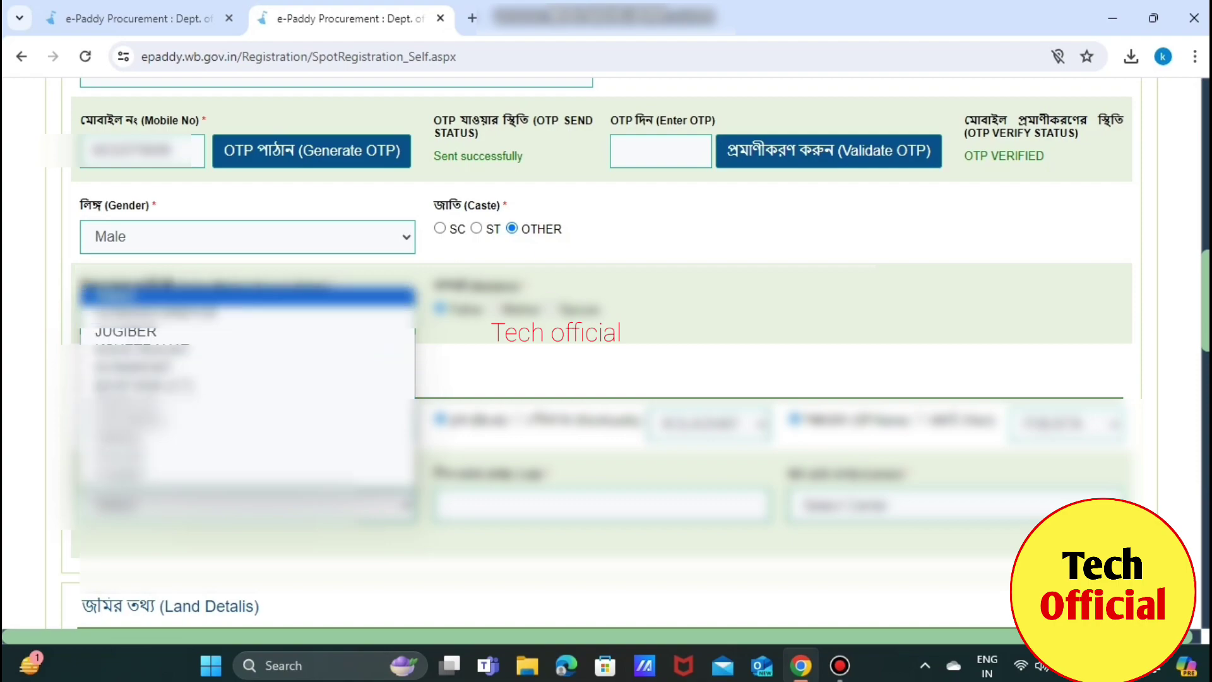
key("Down")
key("Down")
key("Down")
key("Down")
key("Down")
key("Down")
key("Down")
key("Down")
key("Down")
key("Down")
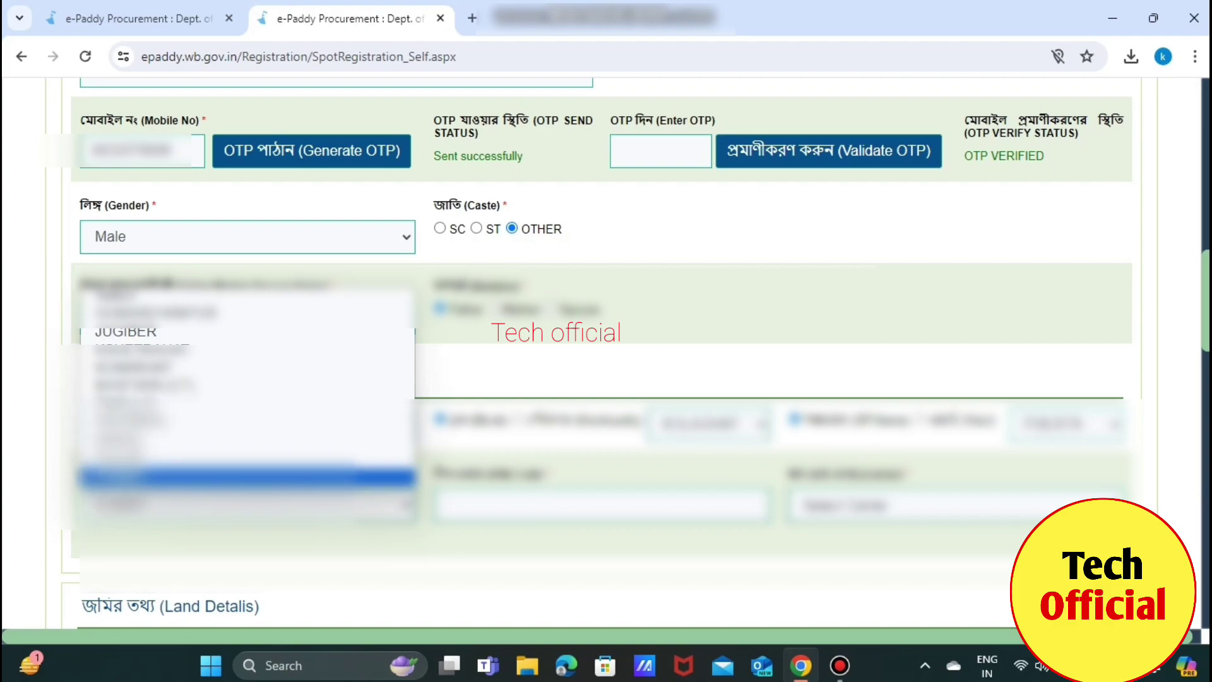
key("Up")
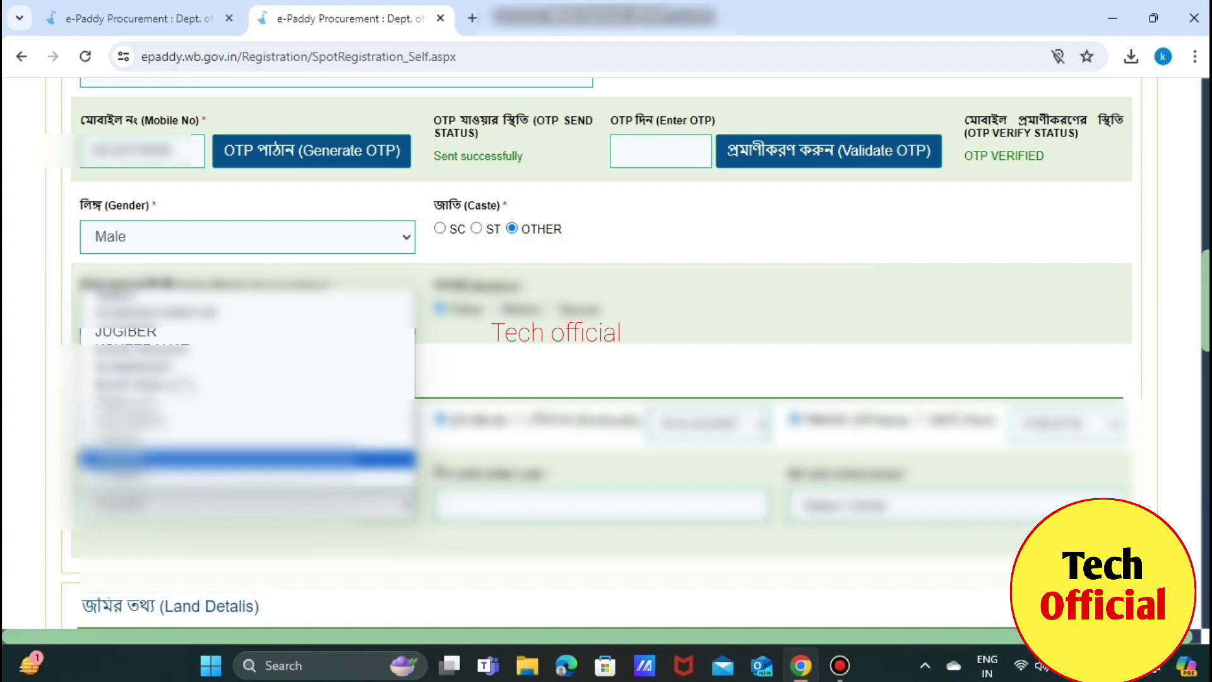
key("Return")
key("Tab")
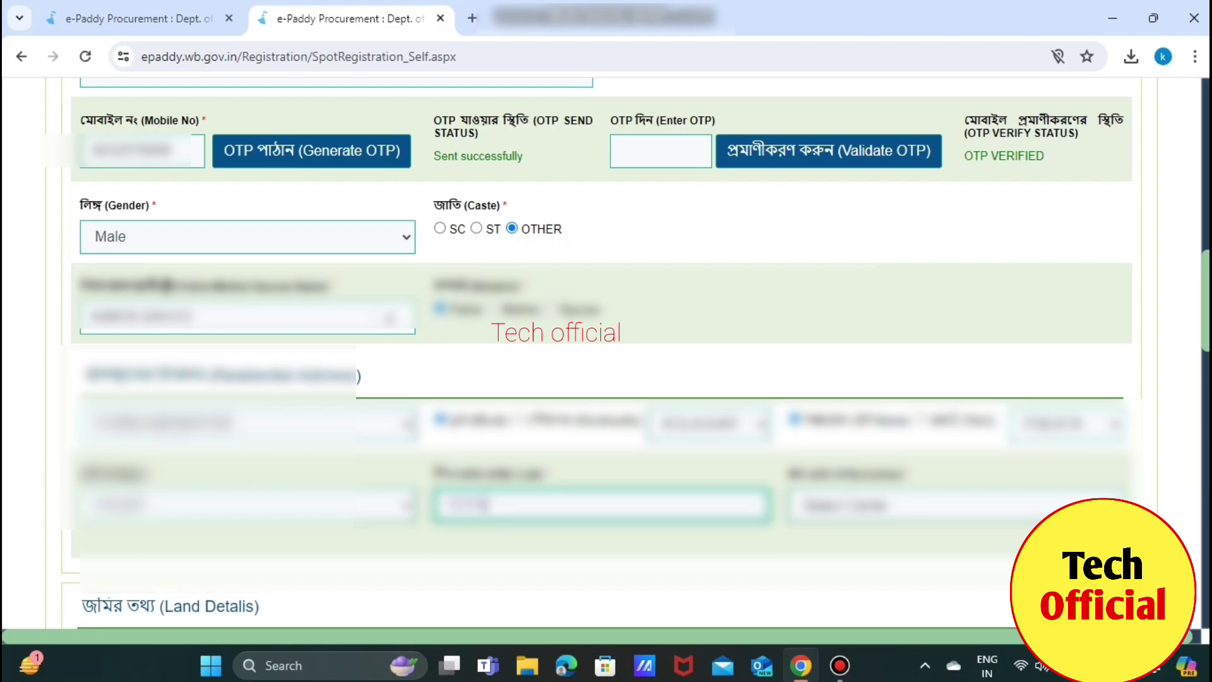
key("Tab")
key("alt+Down")
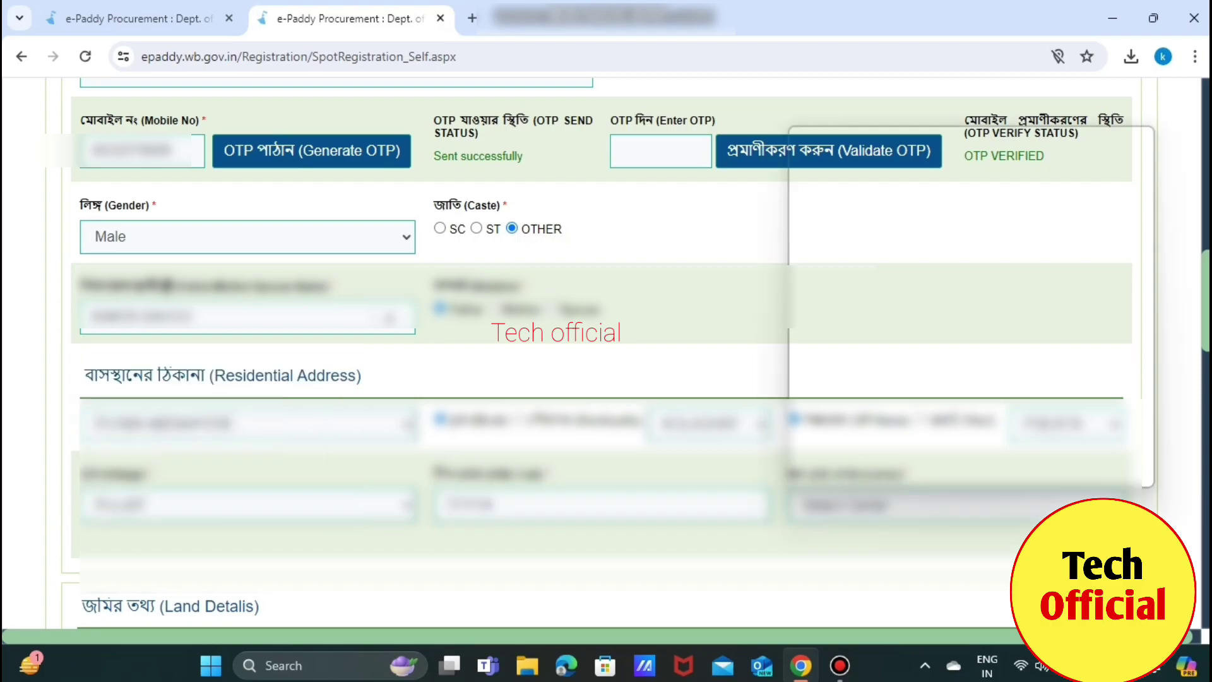
Set the land's district and choose KOLAGHAT as its block
scroll(606, 354, "down", 8)
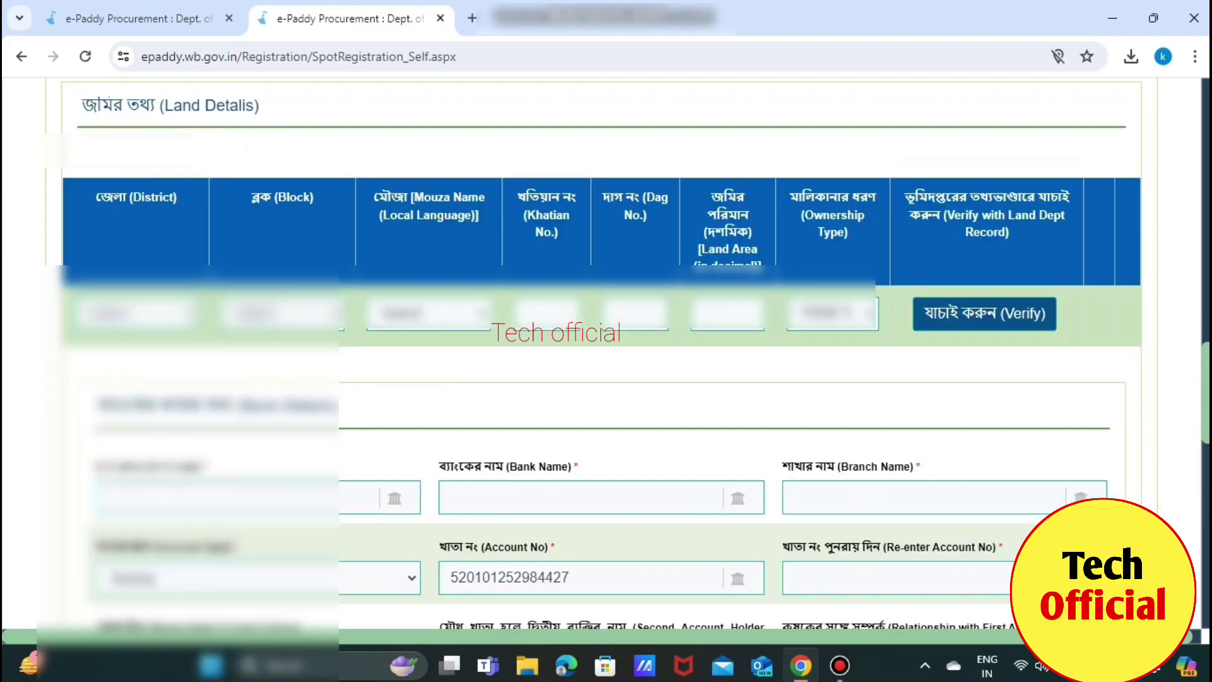
key("alt+Down")
key("Down")
key("Down")
key("Down")
key("Down")
key("Down")
key("Down")
key("Down")
key("Down")
key("Down")
key("Down")
key("Down")
key("Down")
key("Down")
key("Up")
key("Up")
key("Up")
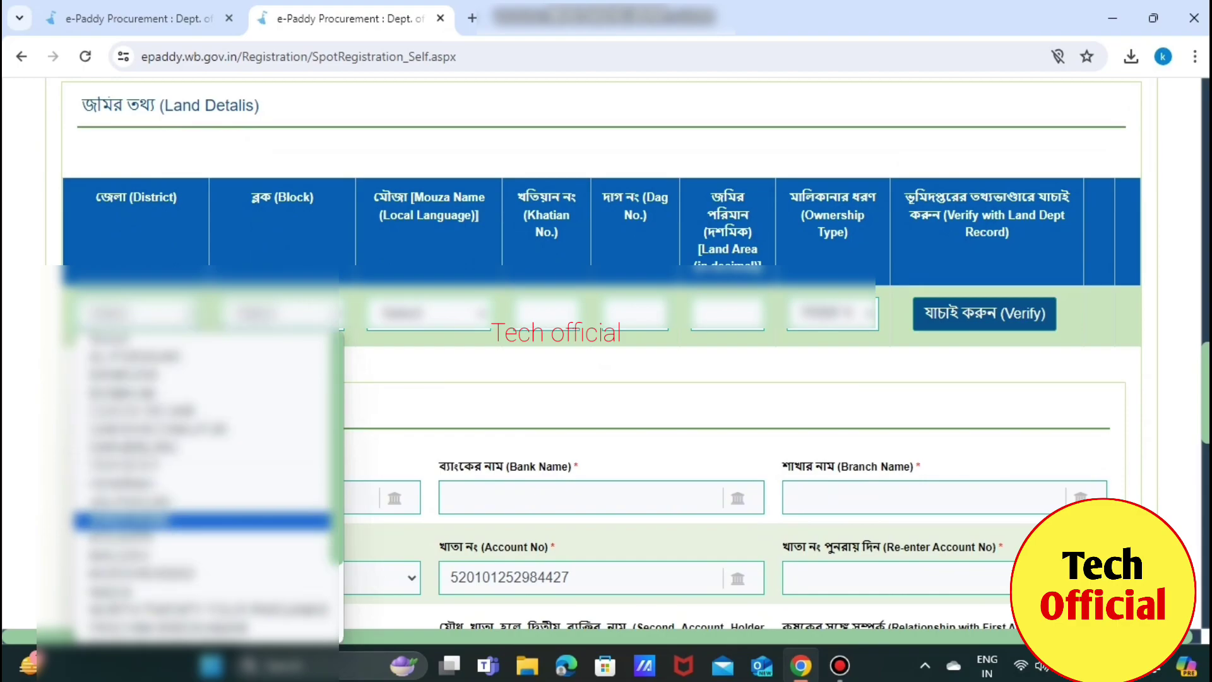
key("Down")
key("Down")
key("Down")
key("Down")
key("Down")
key("Down")
key("Down")
key("Down")
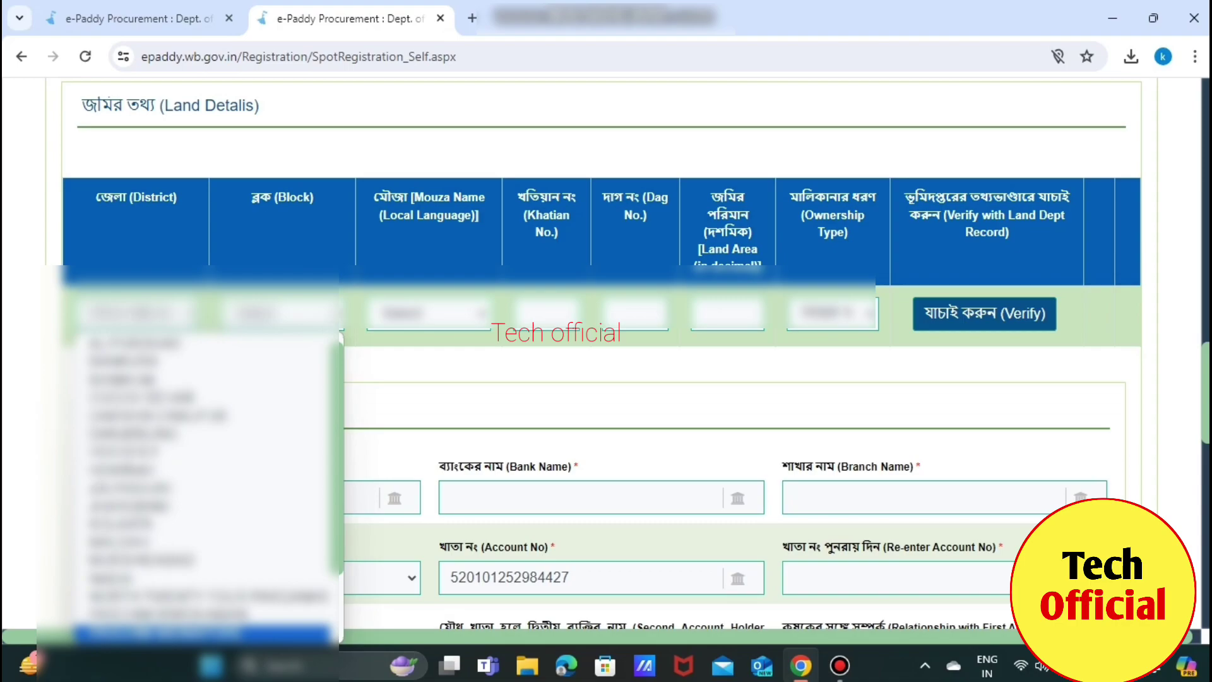
key("Down")
key("Return")
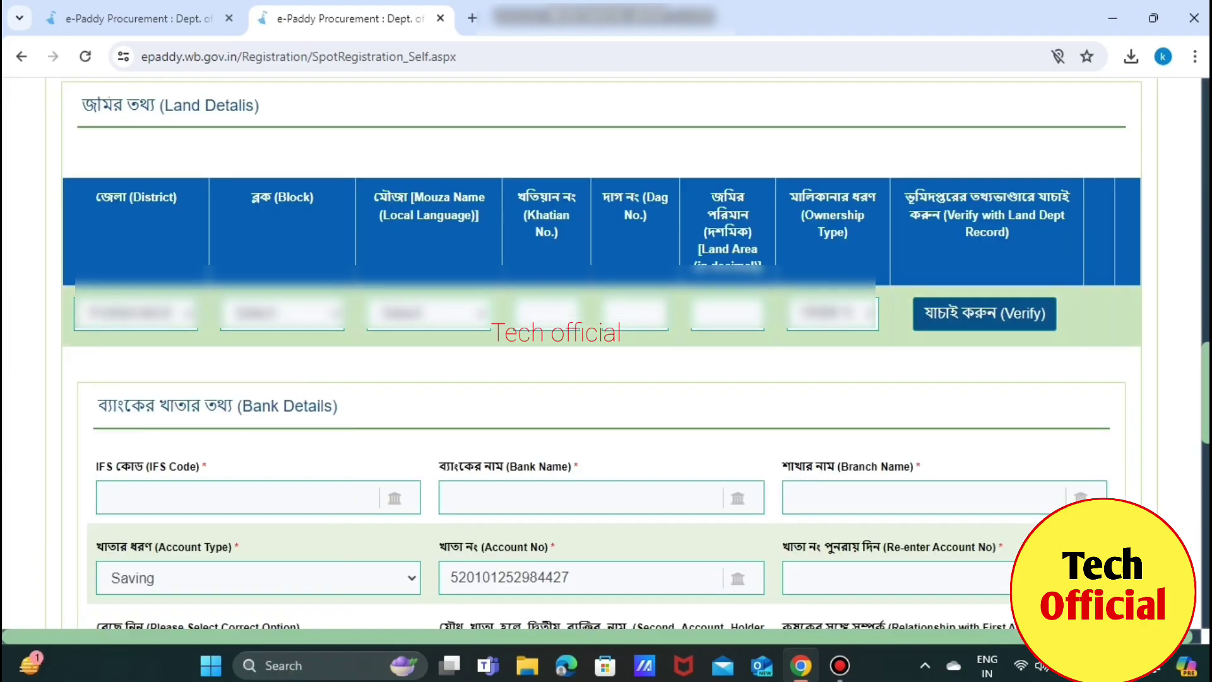
key("alt+Down")
key("Down")
key("Down")
key("Down")
key("Down")
key("Down")
key("Down")
key("Down")
key("Down")
key("Down")
key("Down")
key("Down")
key("Down")
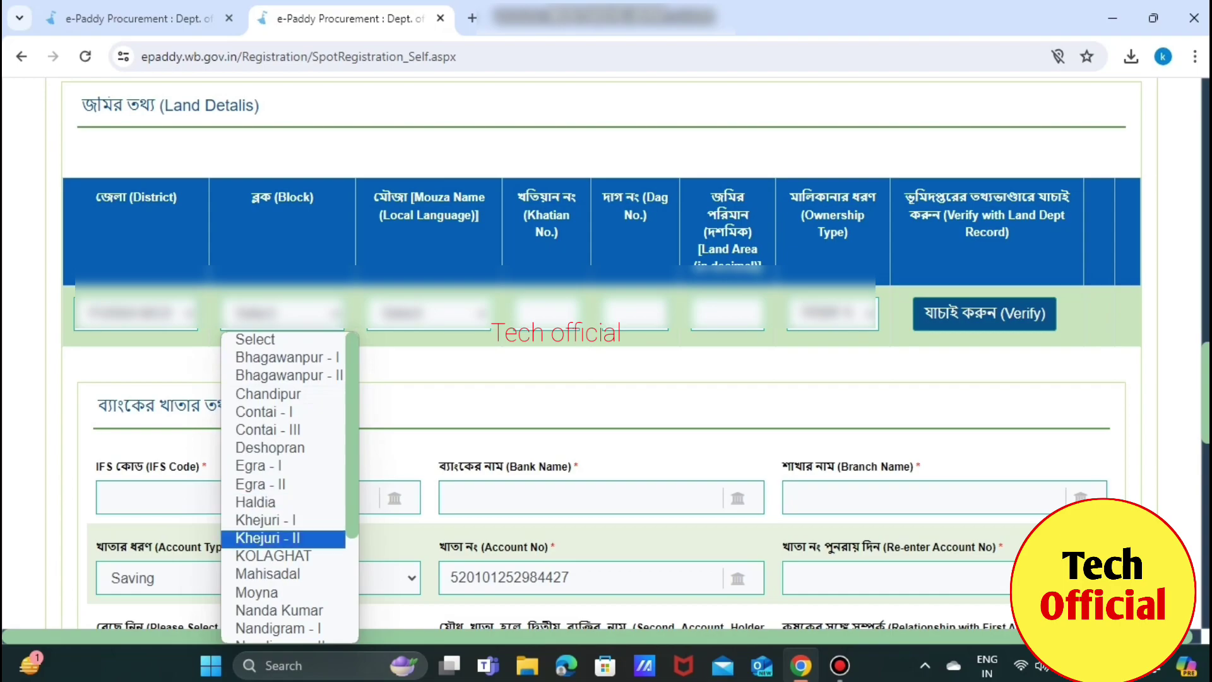
key("Return")
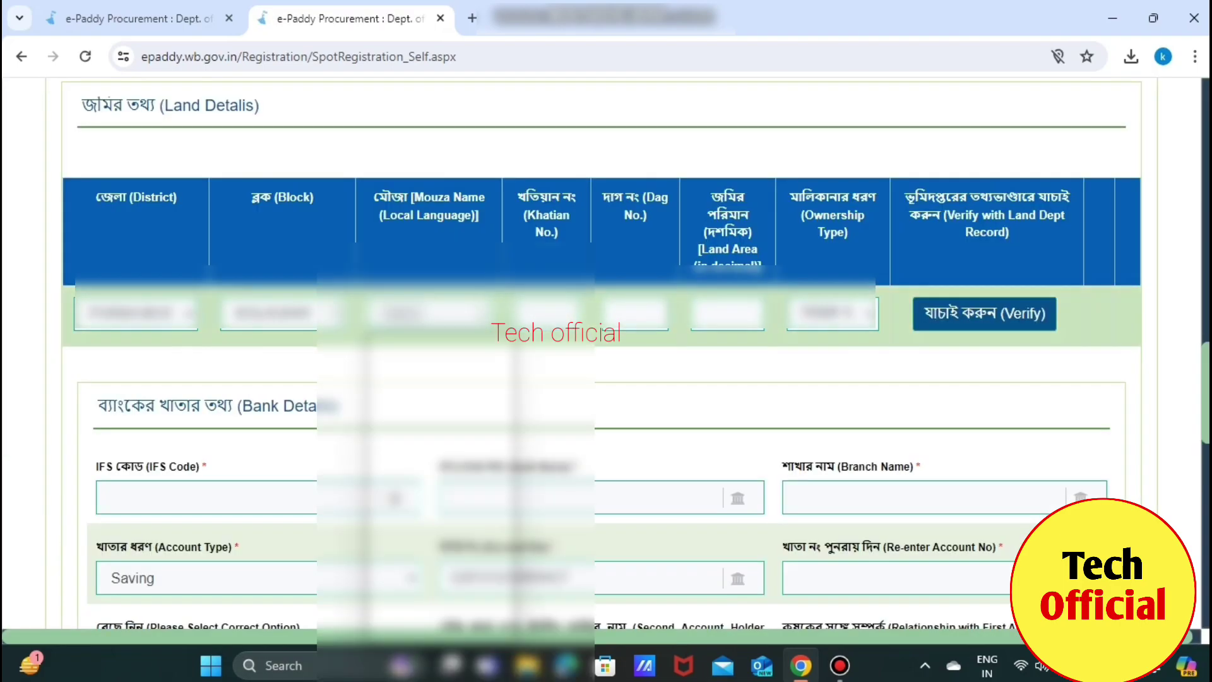
Pick the farmer's mouza and enter a land area of 10
key("alt+Down")
key("Down")
key("Down")
key("Down")
key("Down")
key("Down")
key("Down")
key("Down")
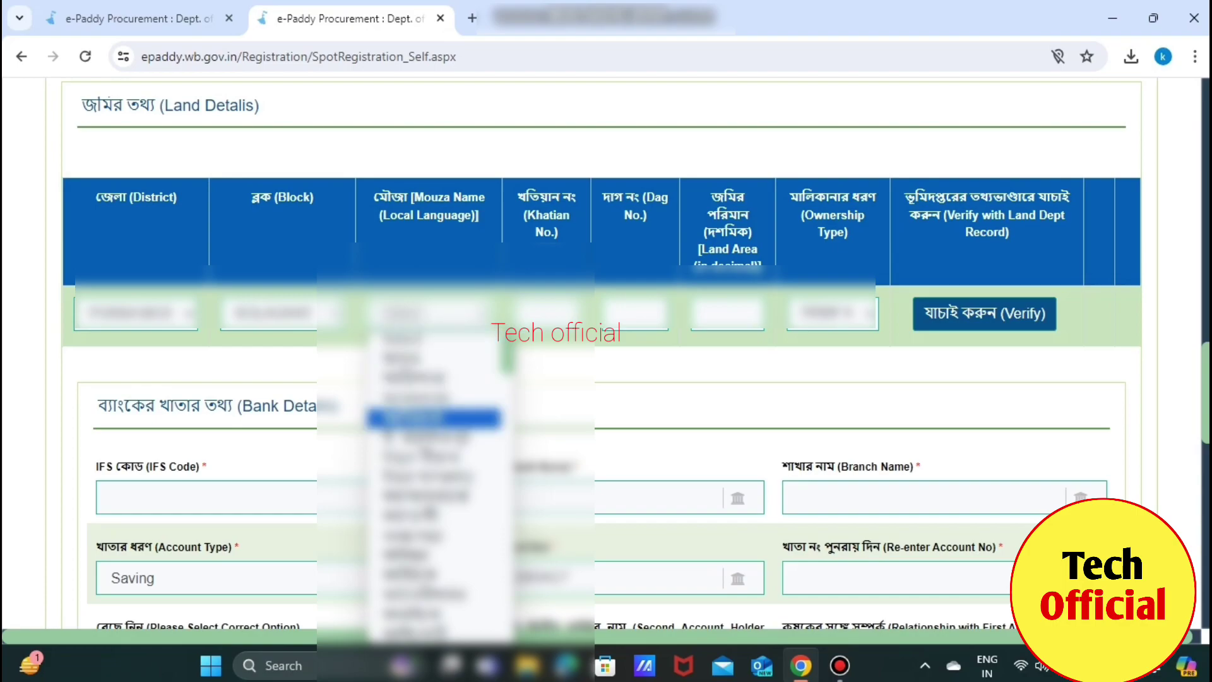
key("Down")
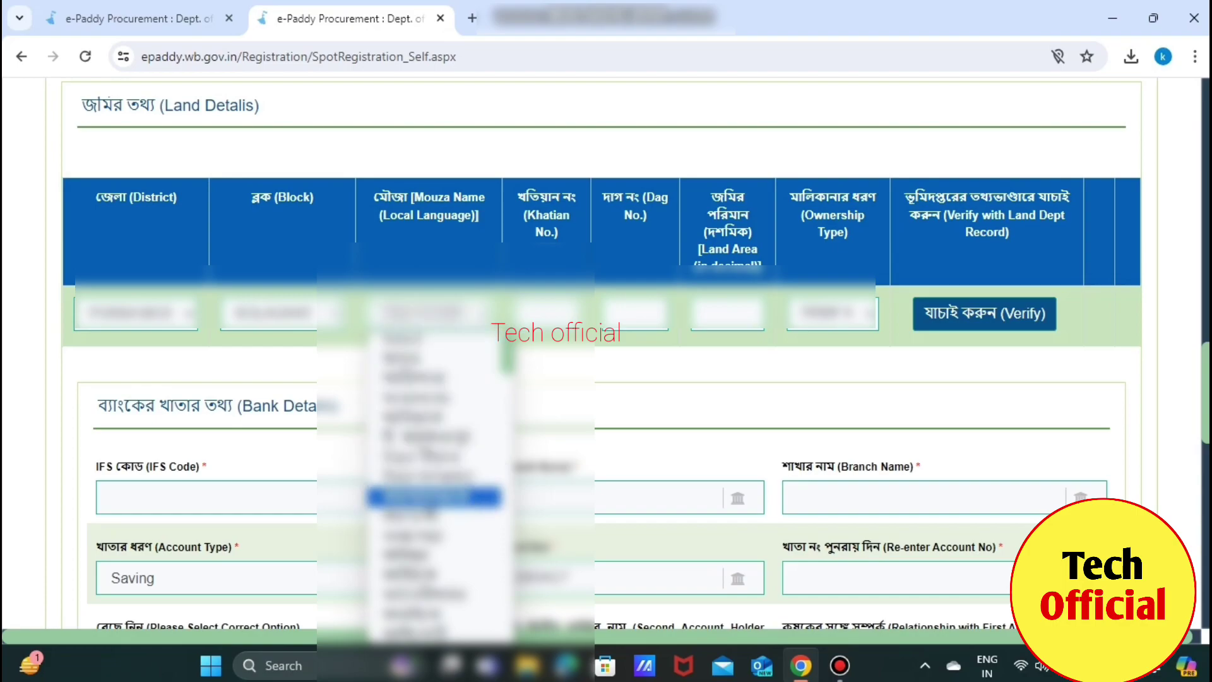
key("Down")
key("Down")
key("Down")
key("Down")
key("Return")
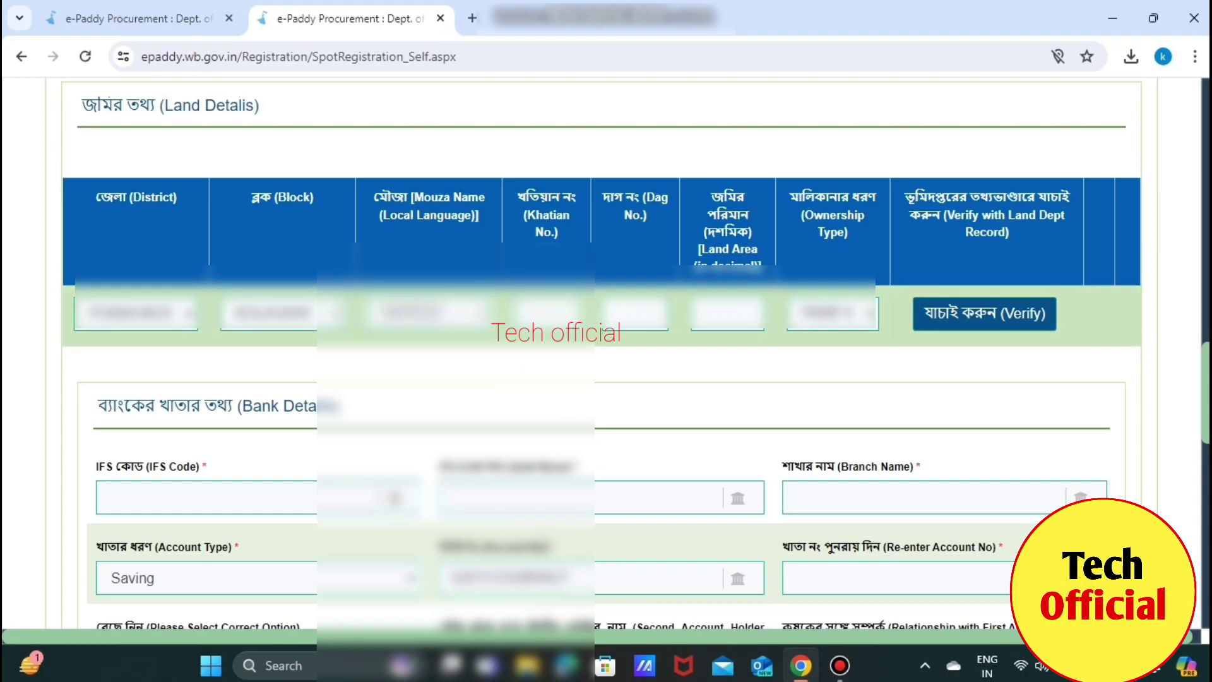
left_click(634, 313)
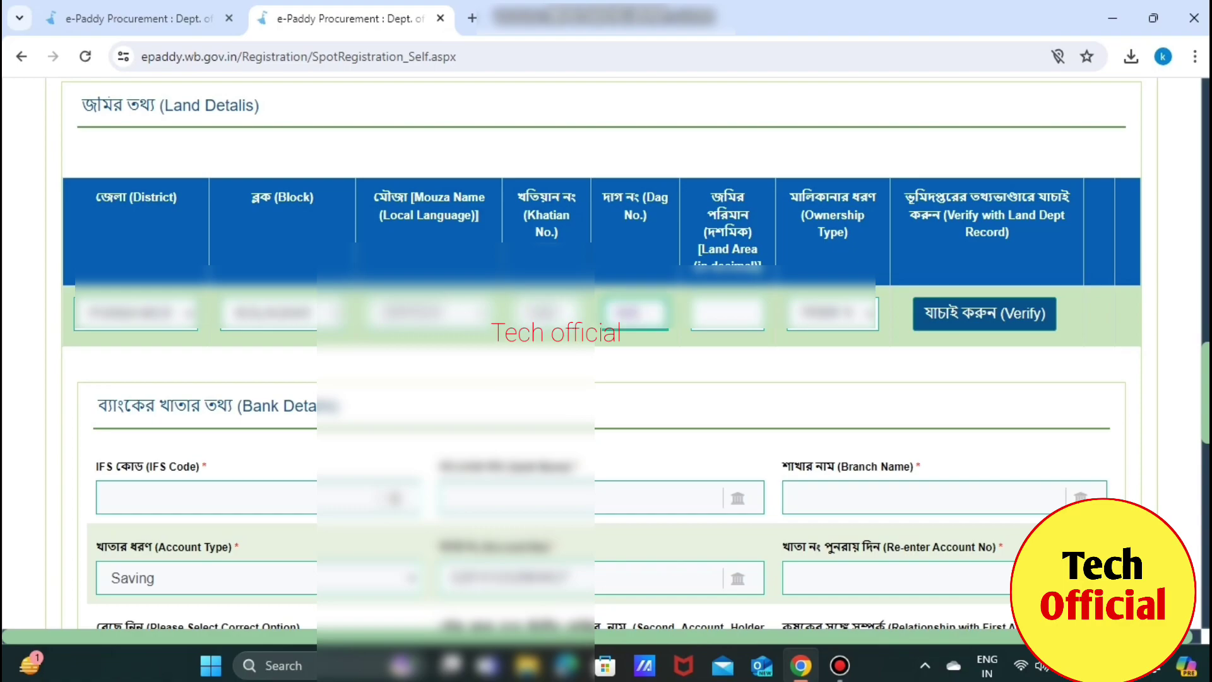
left_click(727, 312)
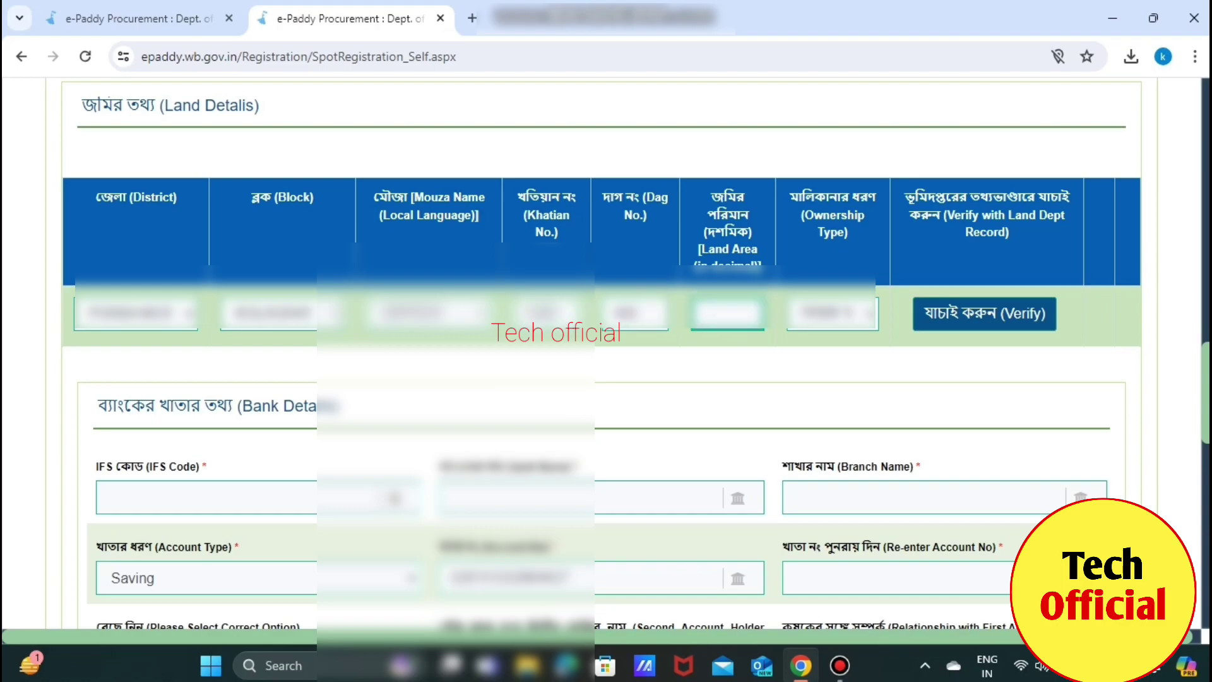
type("10")
Set Ownership Type to Owned and verify the land details against land records
left_click(832, 312)
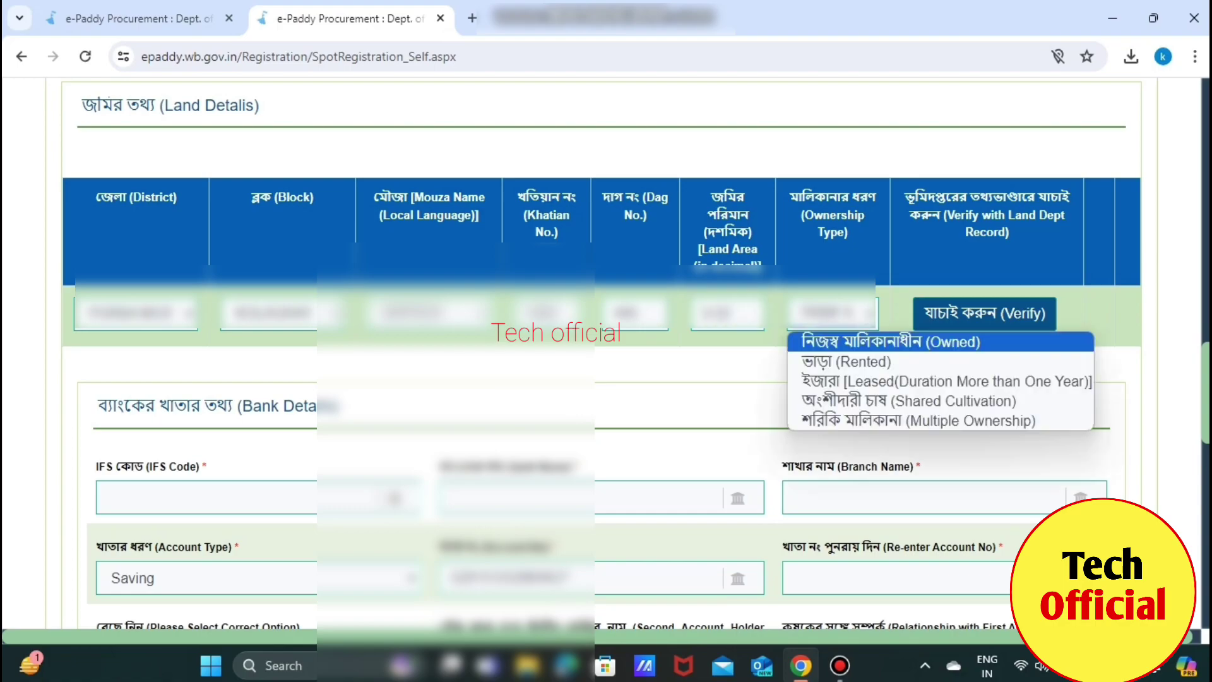
key("Down")
key("Down")
key("Down")
key("Down")
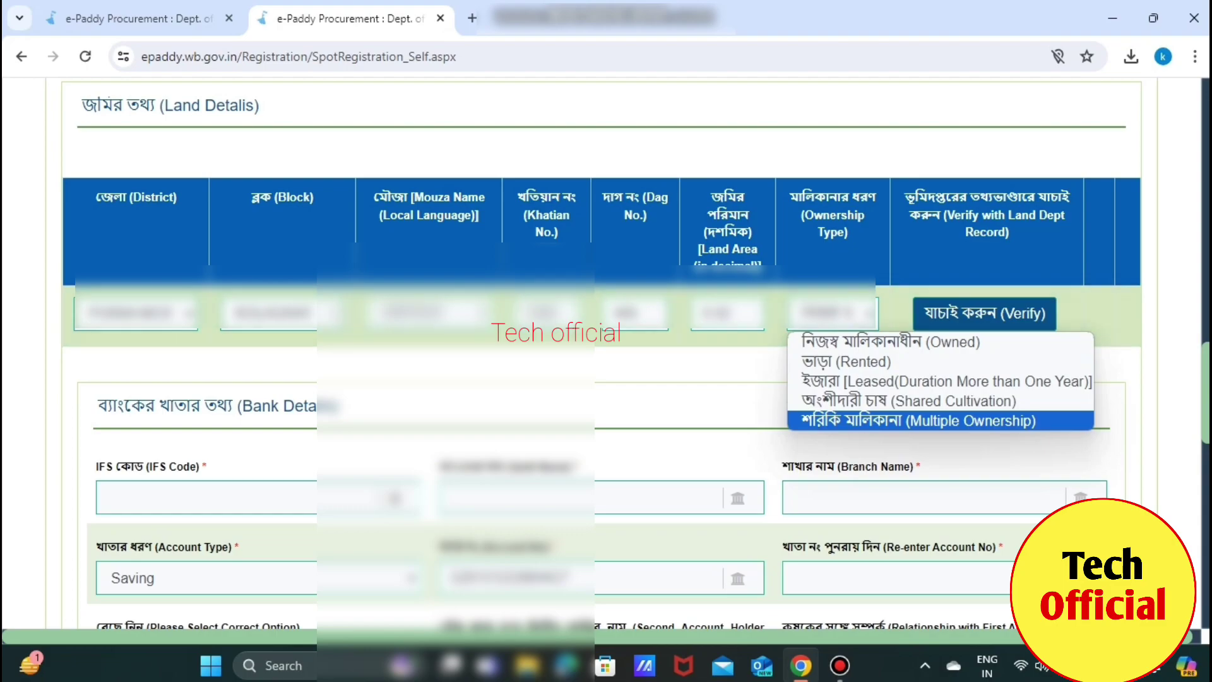
key("Up")
key("Up")
key("Up")
key("Up")
key("Return")
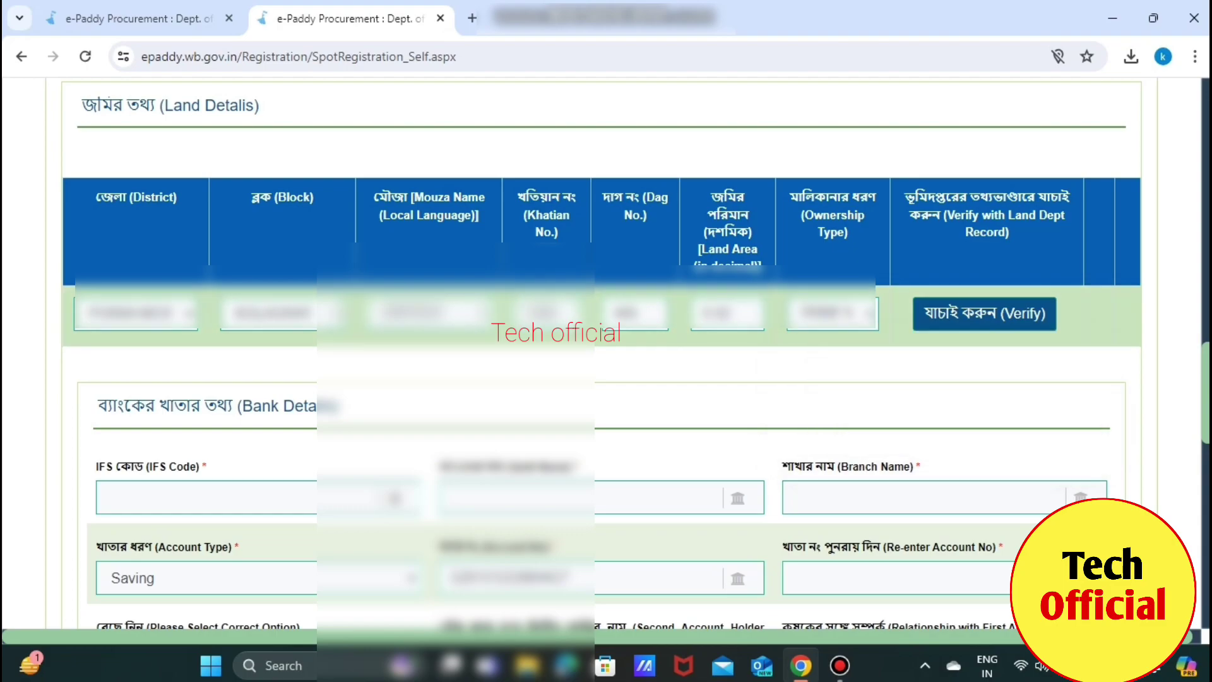
key("Tab")
key("Return")
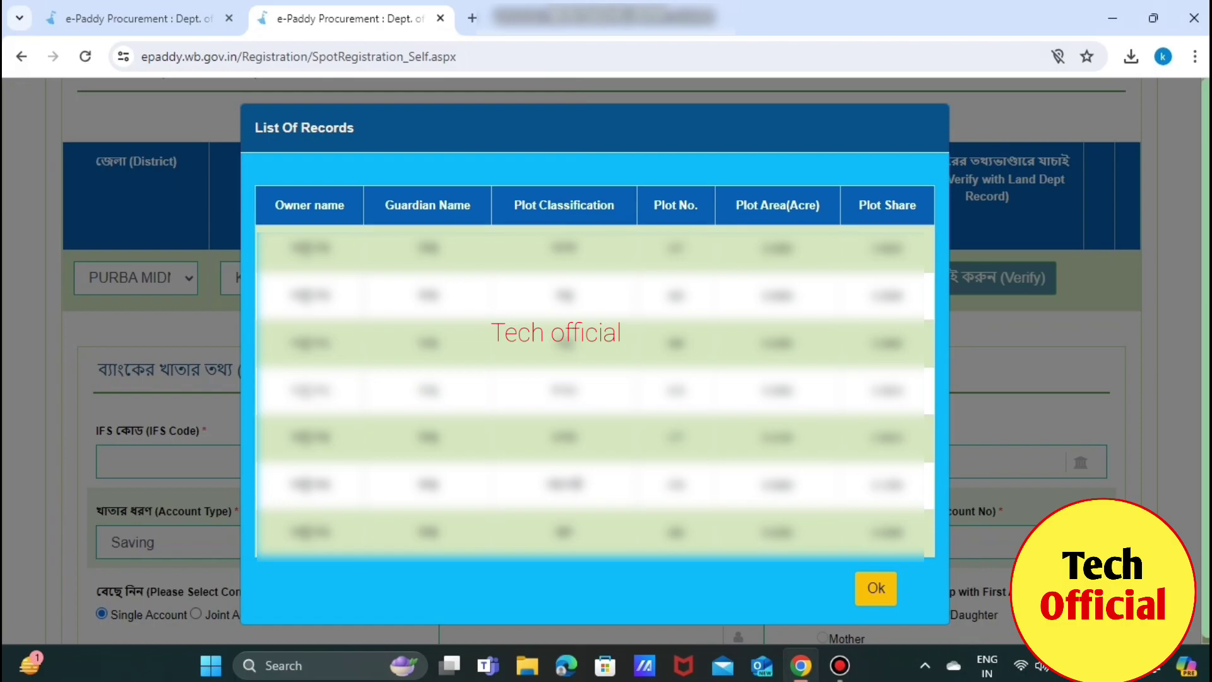
Acknowledge the List Of Records popup with Ok
left_click(875, 588)
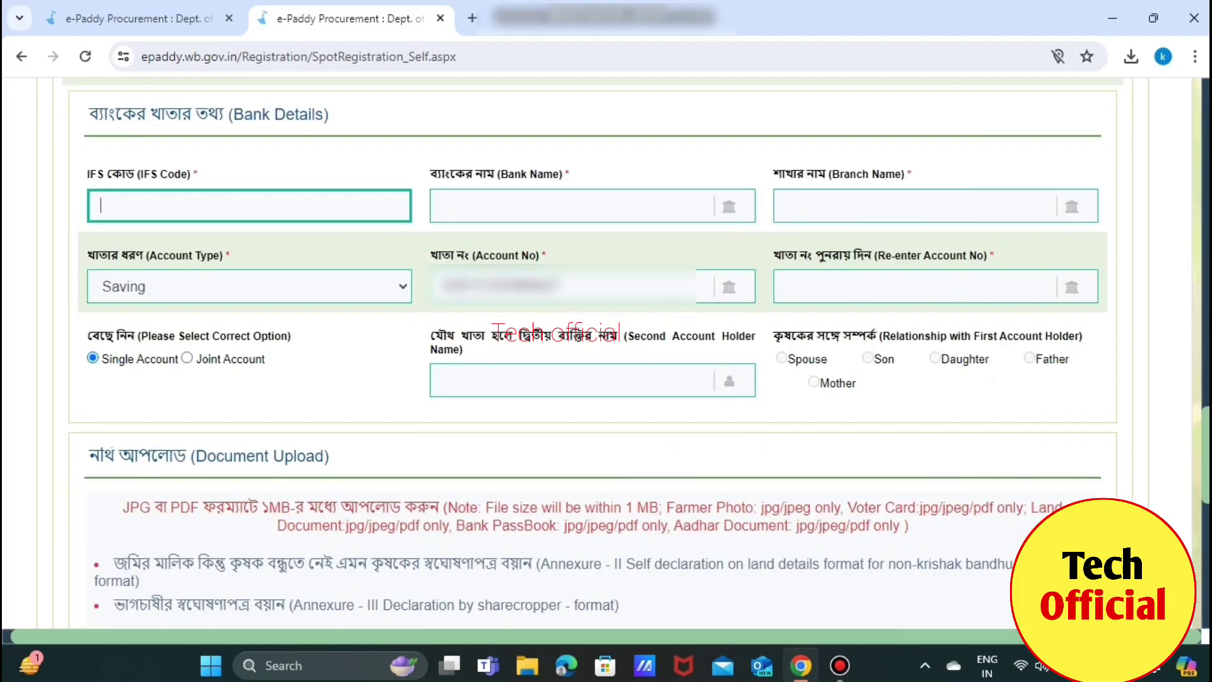
Enter IFS code SBIN0001234, re-enter the account number, and keep Single Account selected
type("SBIN0001234")
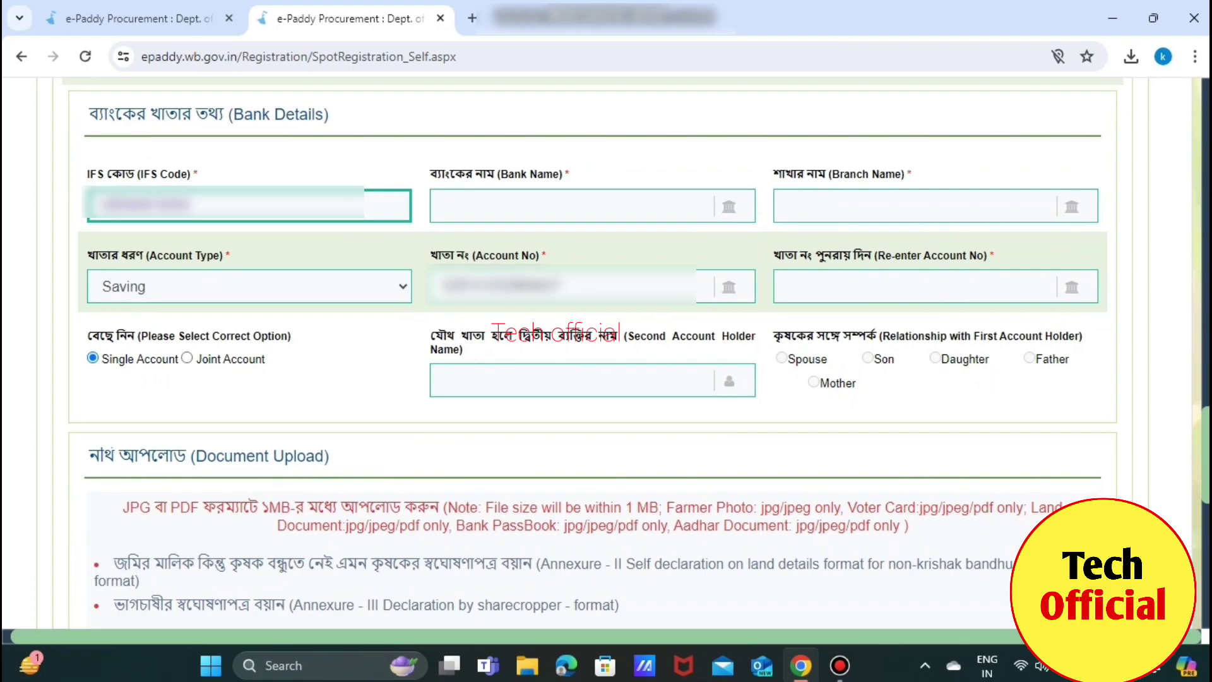
key("Tab")
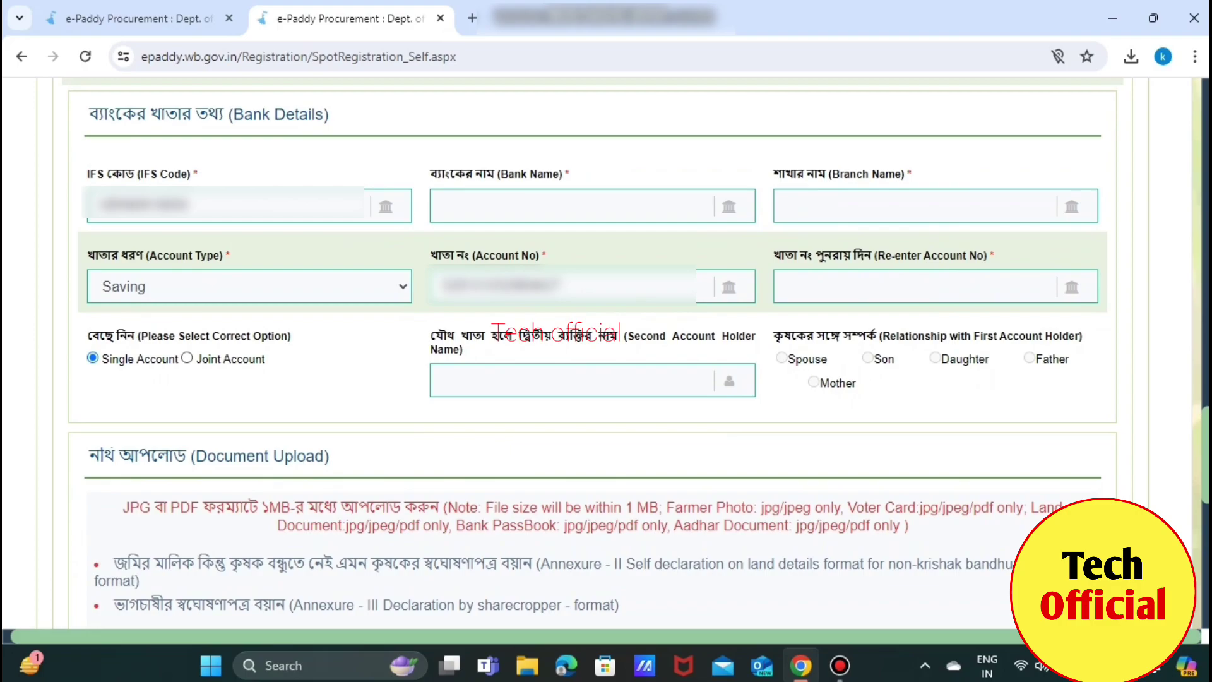
key("ctrl+v")
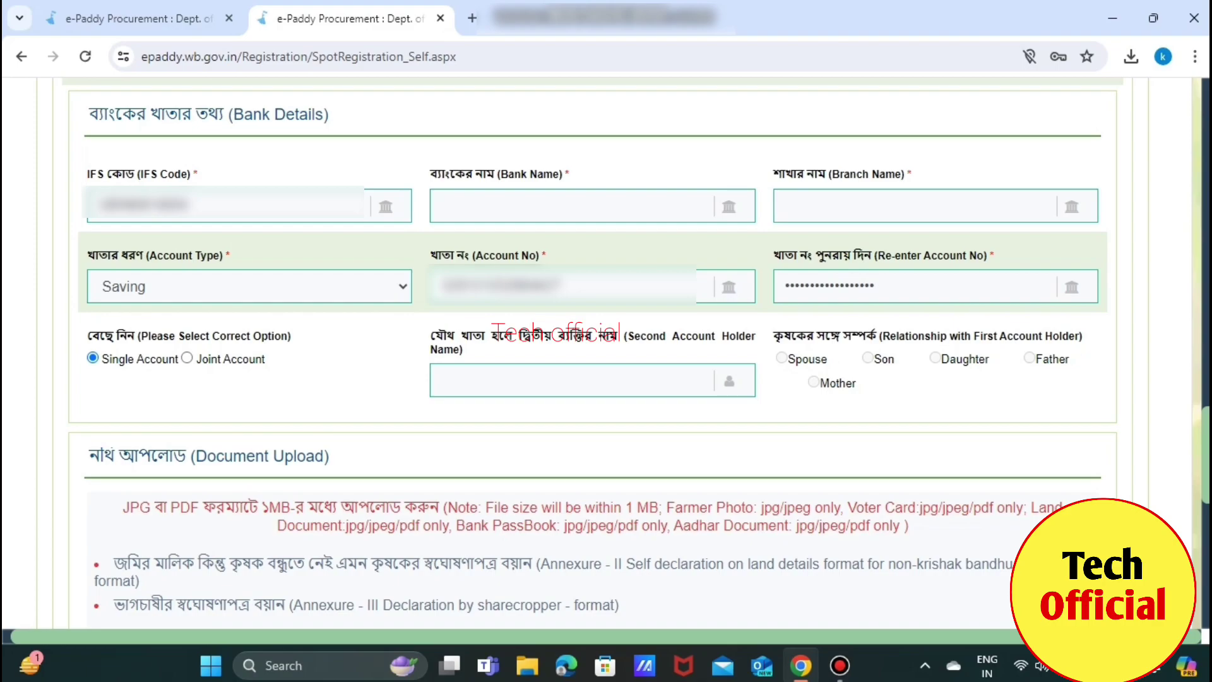
left_click(187, 358)
left_click(593, 380)
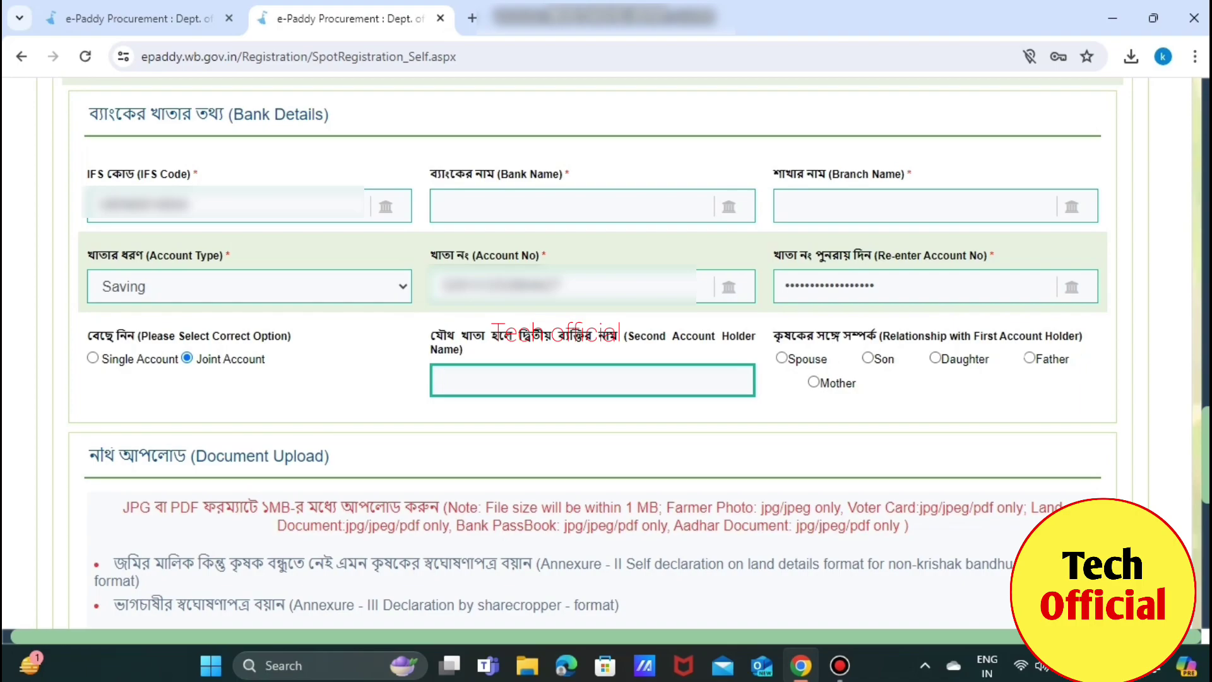
left_click(93, 358)
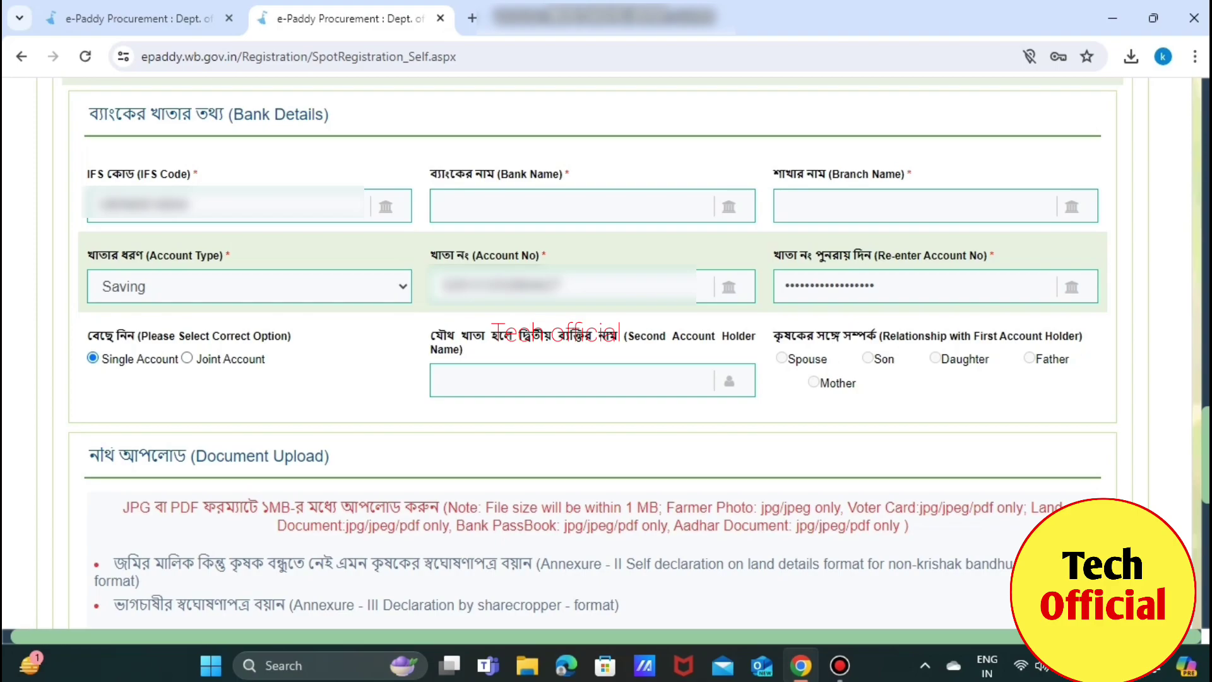
scroll(606, 354, "down", 5)
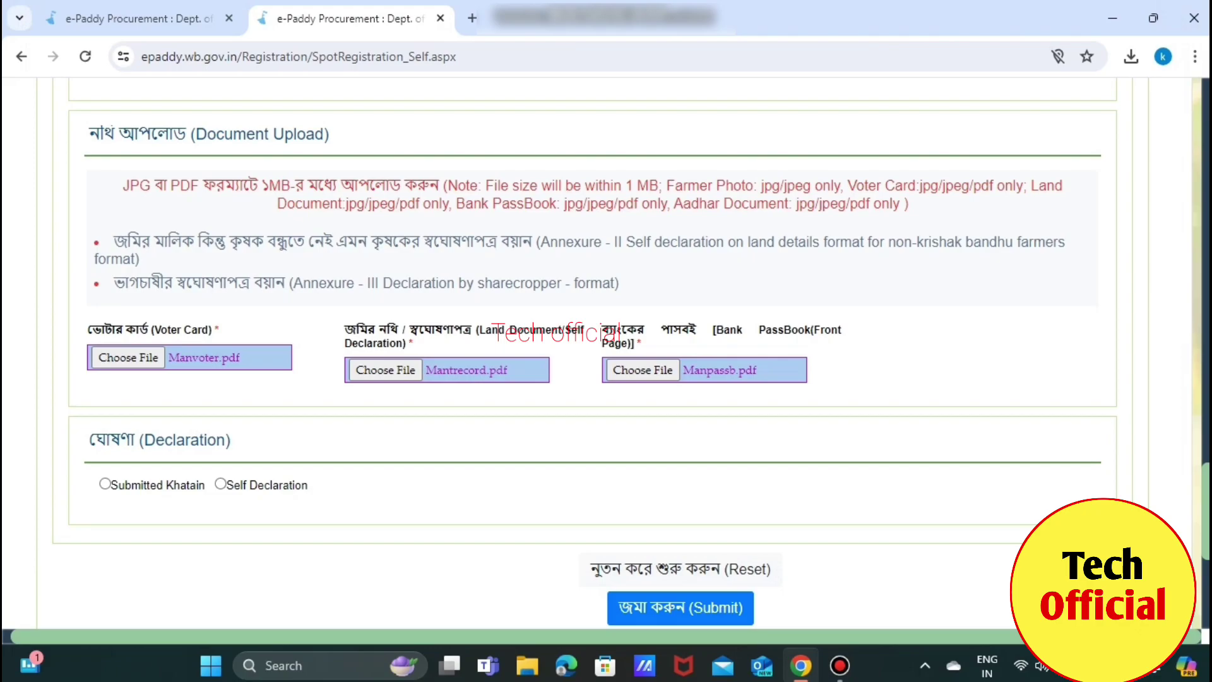
Select Submitted Khatain as the declaration
left_click(105, 484)
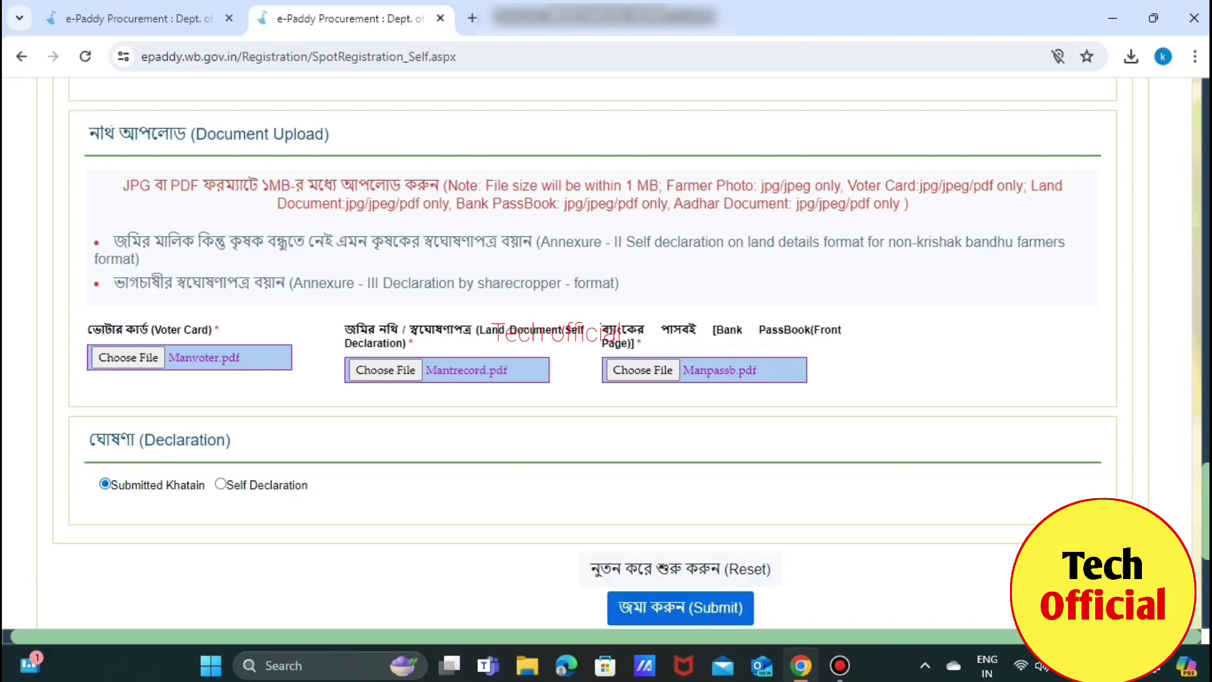
scroll(602, 361, "left", 1)
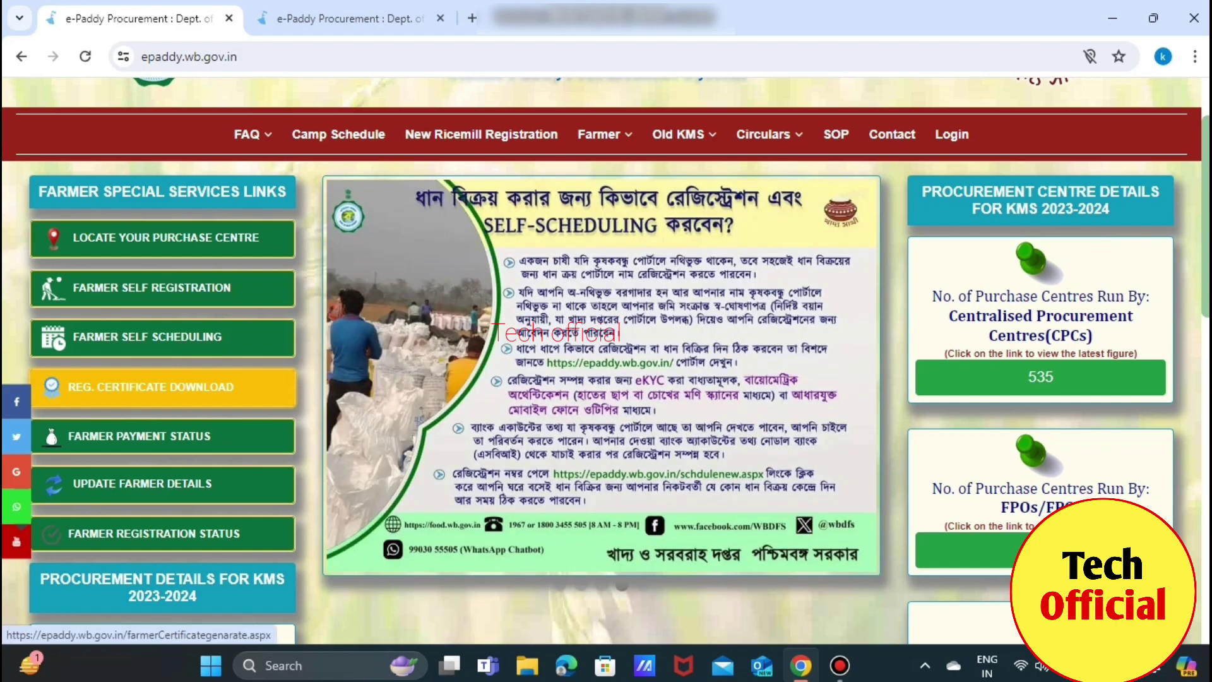
On Reg. Certificate Download, enter the registration number and captcha, and request an OTP
left_click(152, 386)
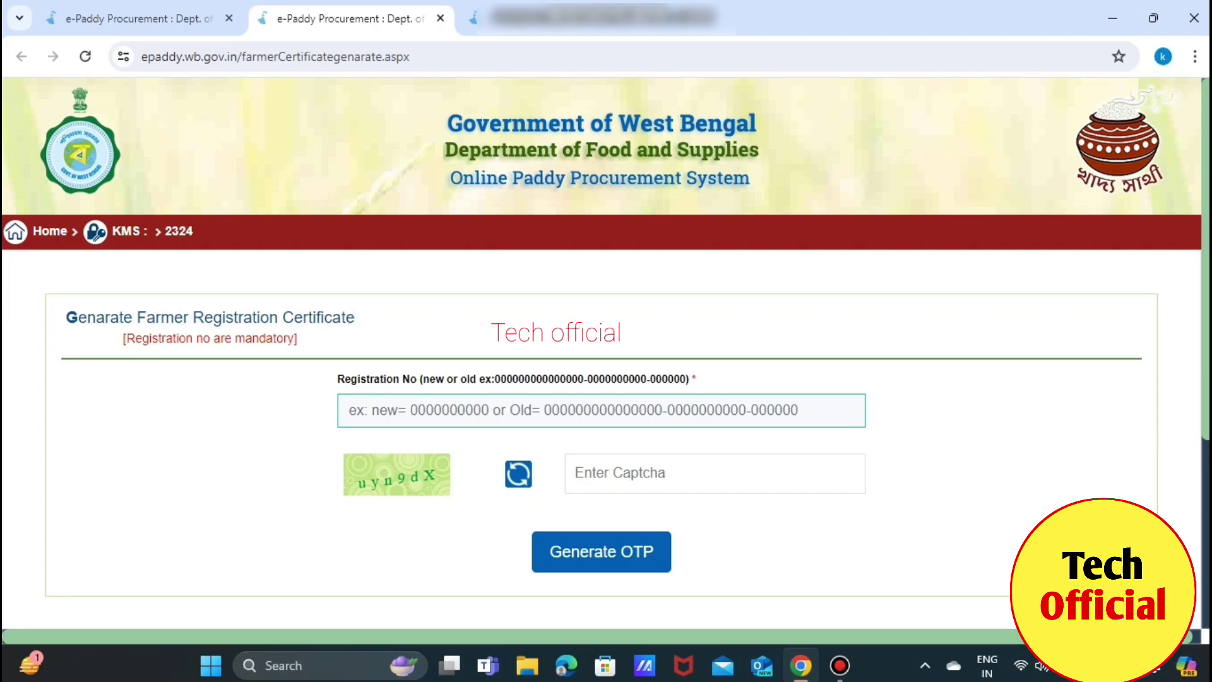
left_click(600, 411)
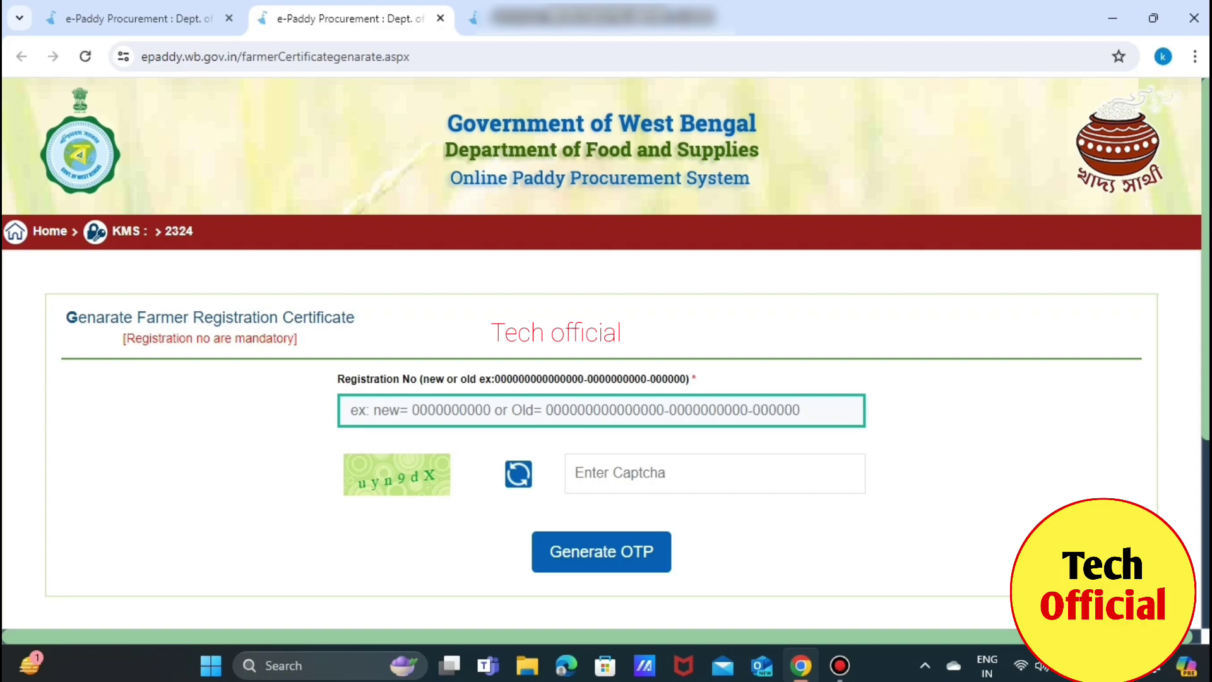
key("ctrl+v")
key("Tab")
type("uyn9dX")
key("Return")
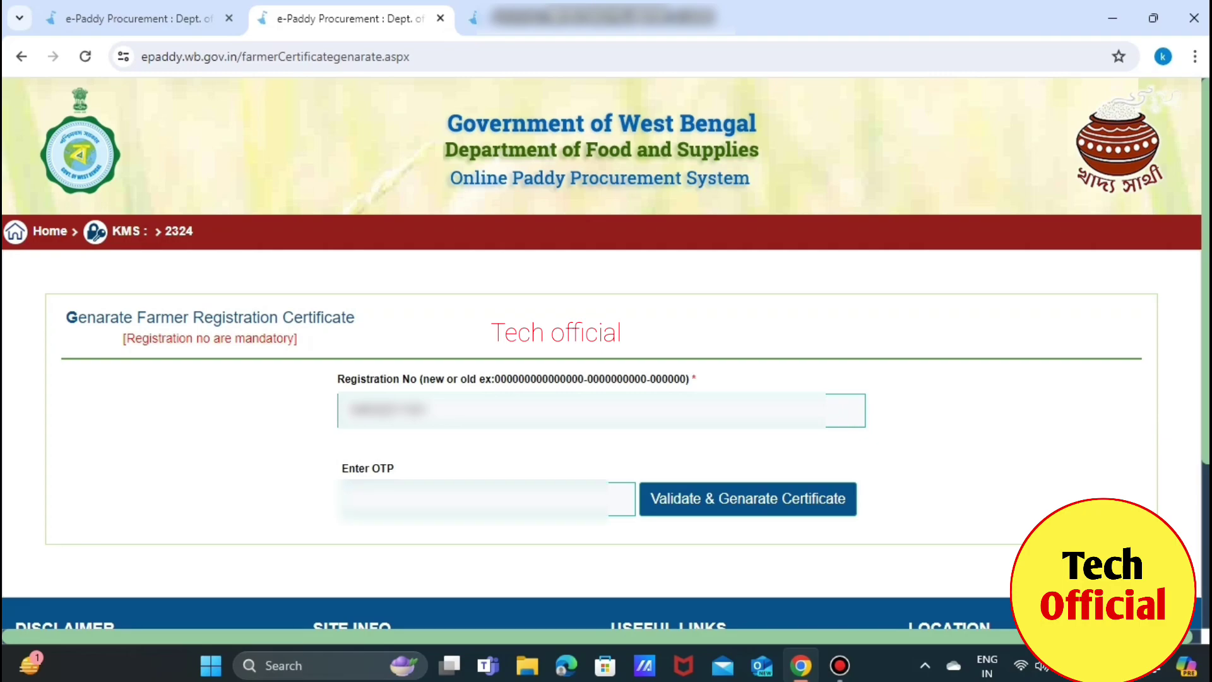
Enter the received OTP and validate it to generate the certificate
left_click(474, 499)
key("ctrl+v")
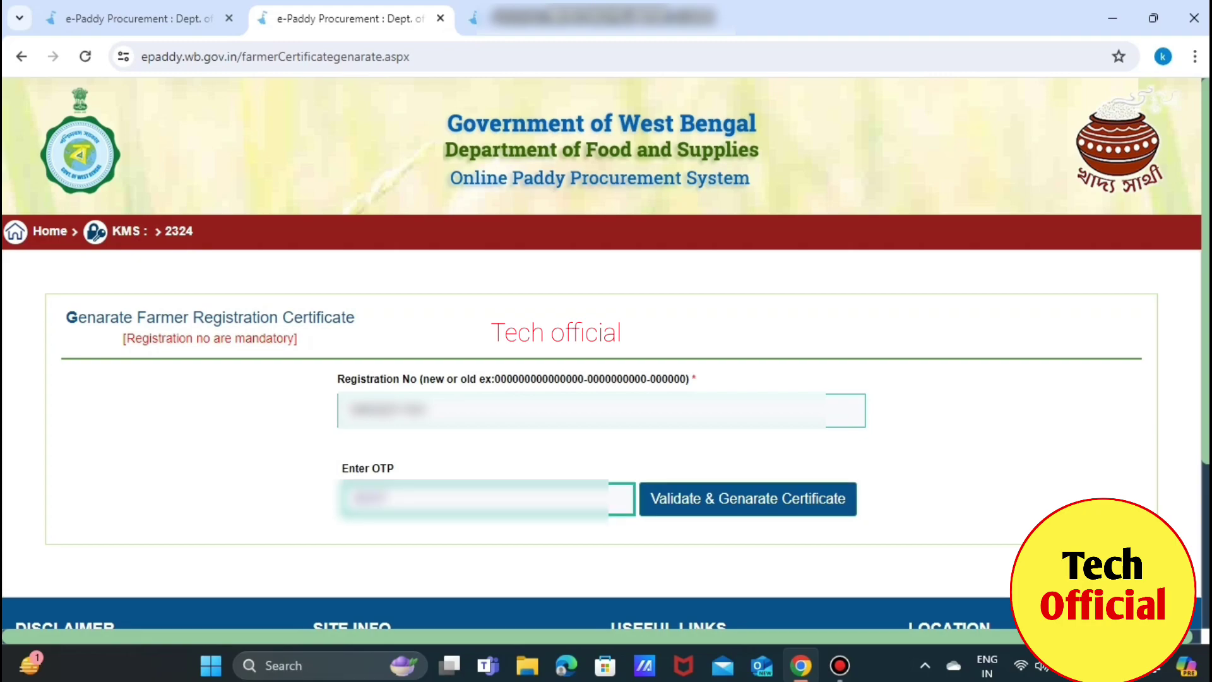
left_click(749, 499)
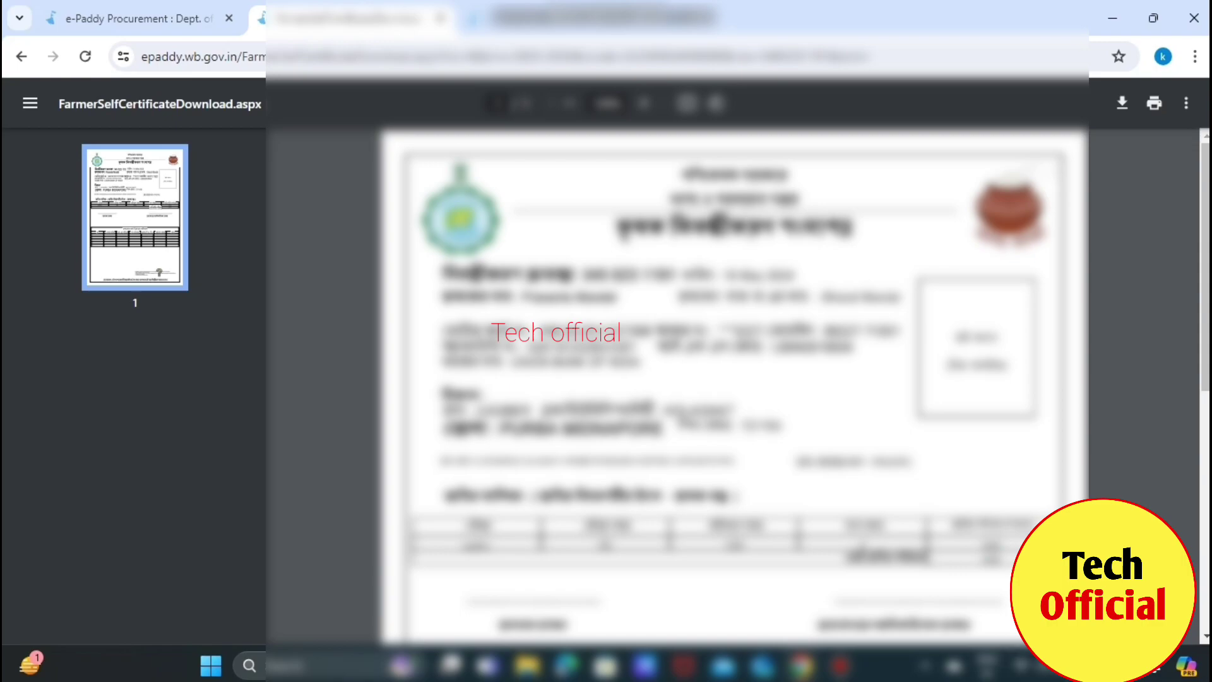
Scroll down the certificate PDF to view the land details table and signature sections
scroll(732, 378, "down", 1)
scroll(733, 378, "down", 8)
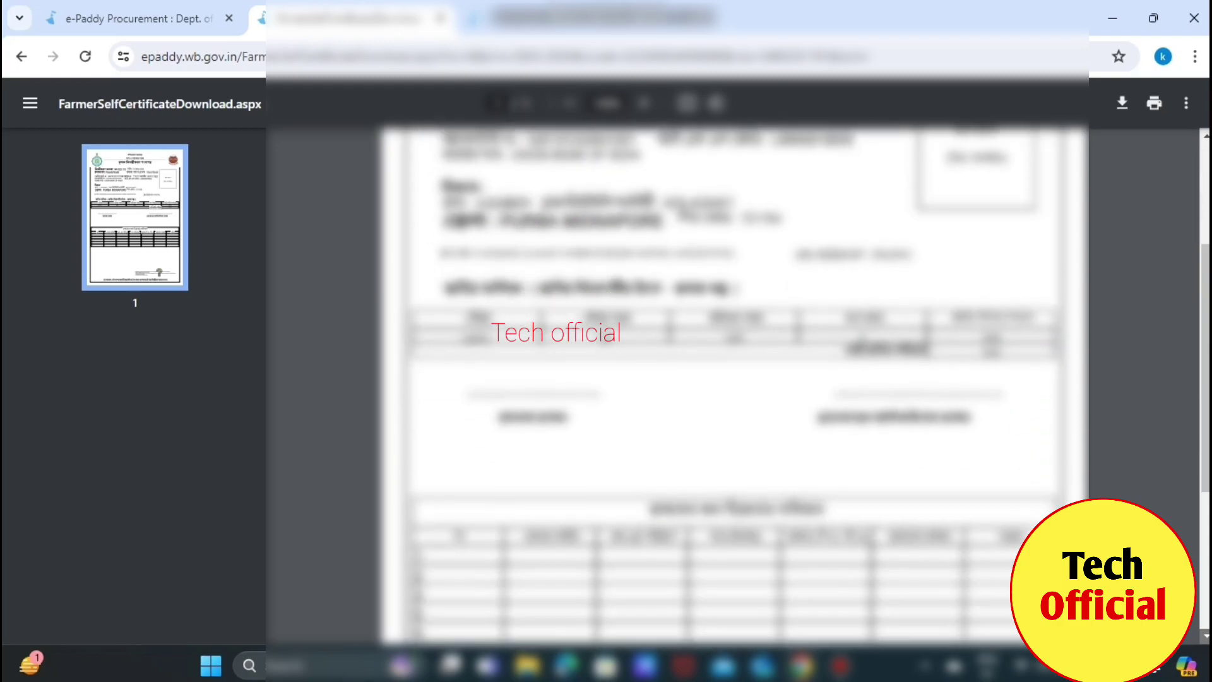